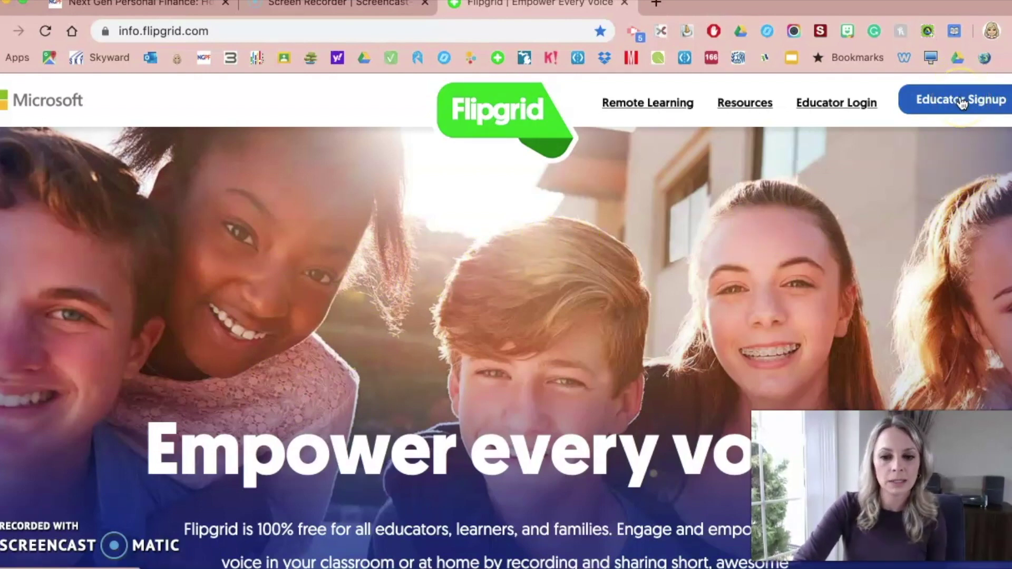
Log in to Flipgrid as an educator with the Google account.
left_click(831, 104)
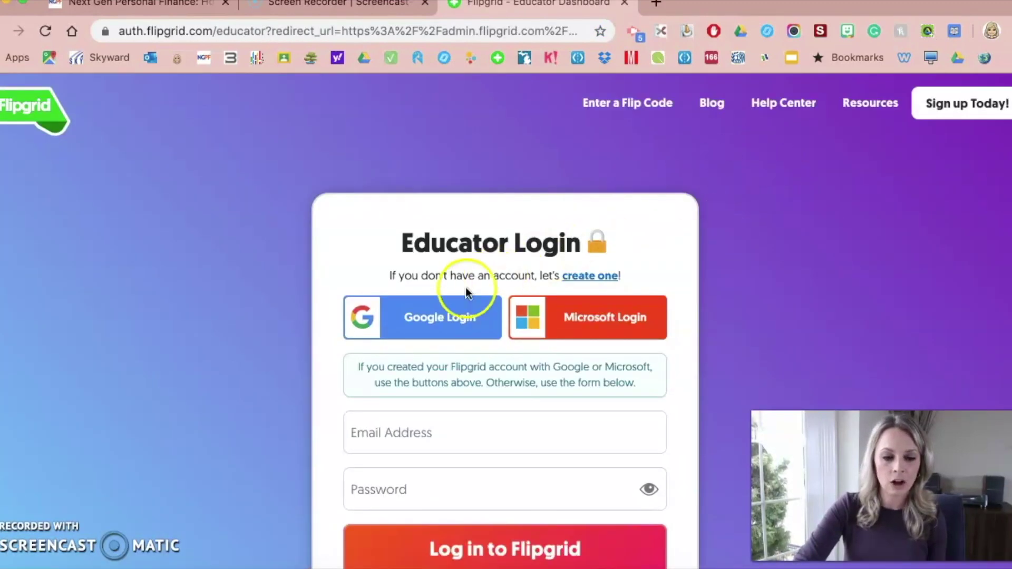
left_click(431, 318)
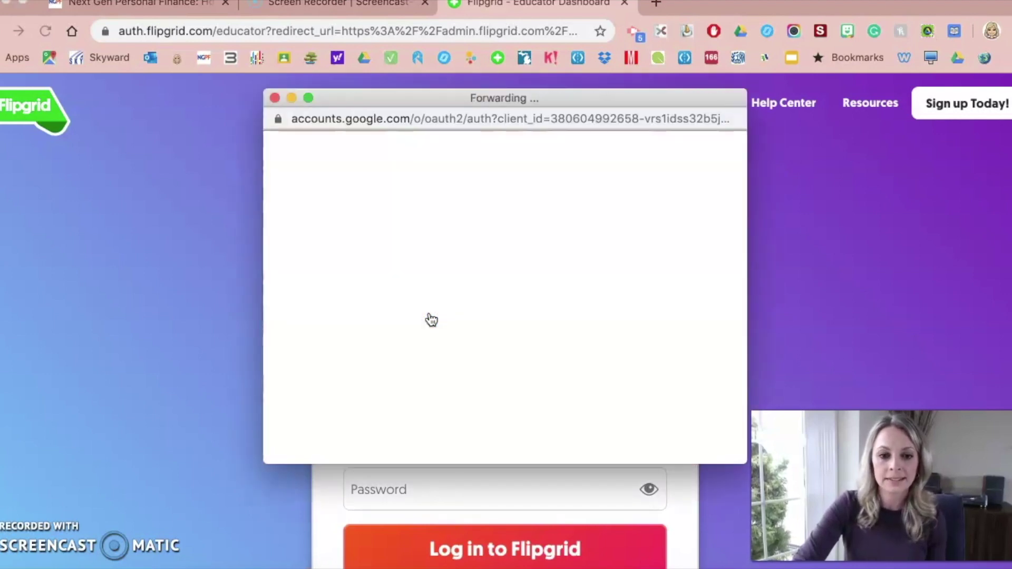
left_click(356, 311)
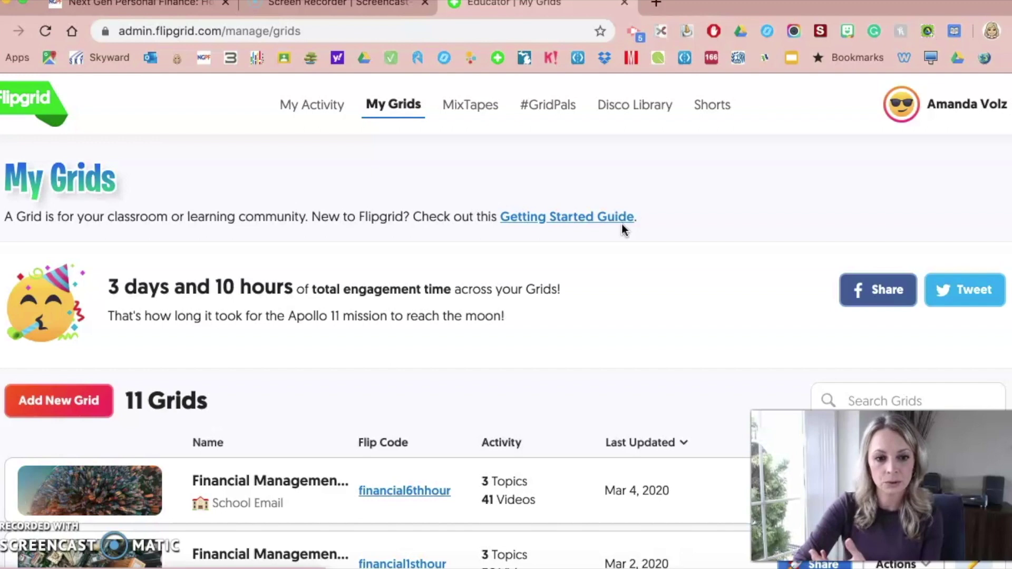
Look through the list of existing grids, checking their names, flip codes, access types and activity.
left_click(621, 285)
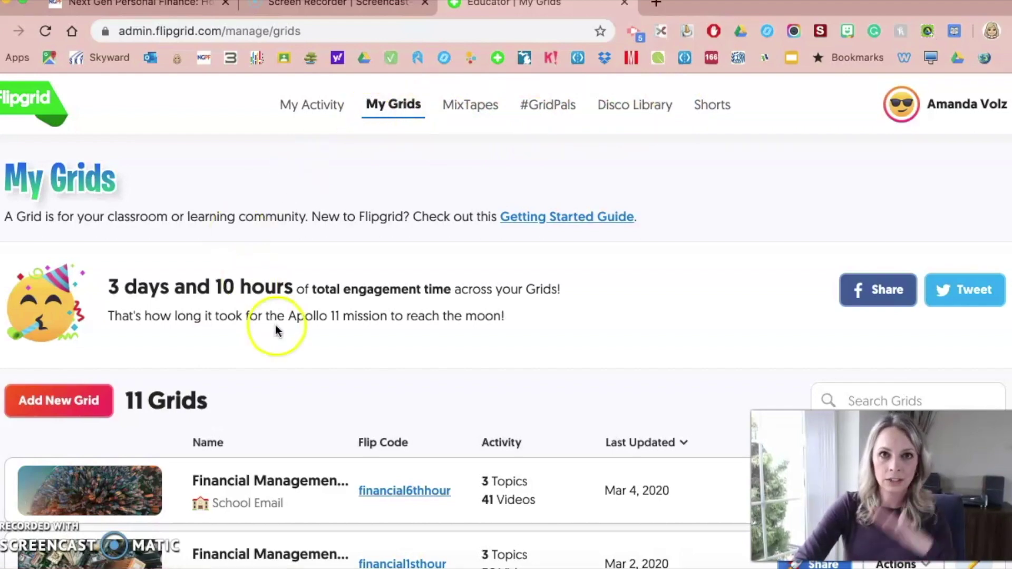
scroll(297, 403, "down", 10)
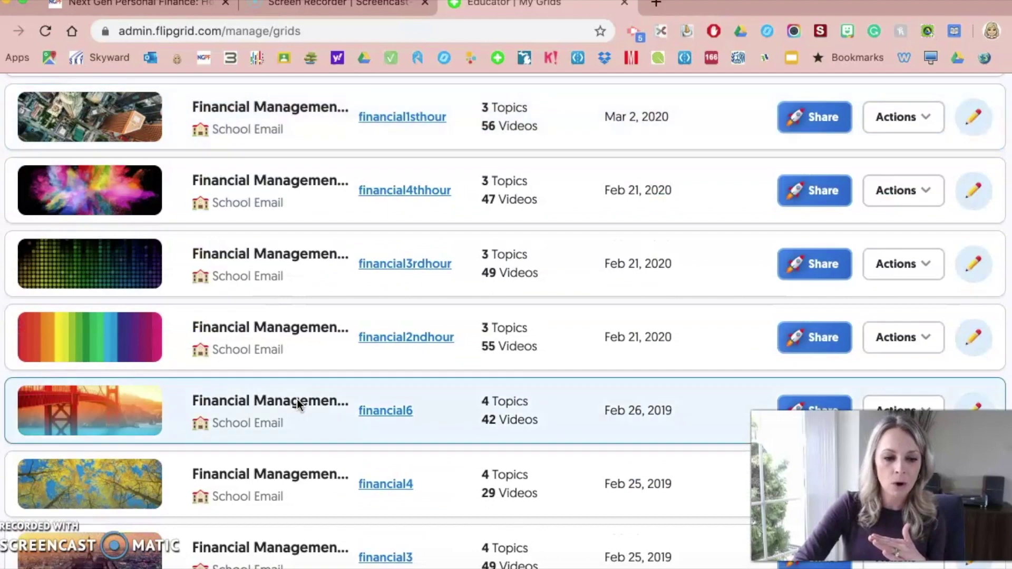
scroll(296, 401, "up", 8)
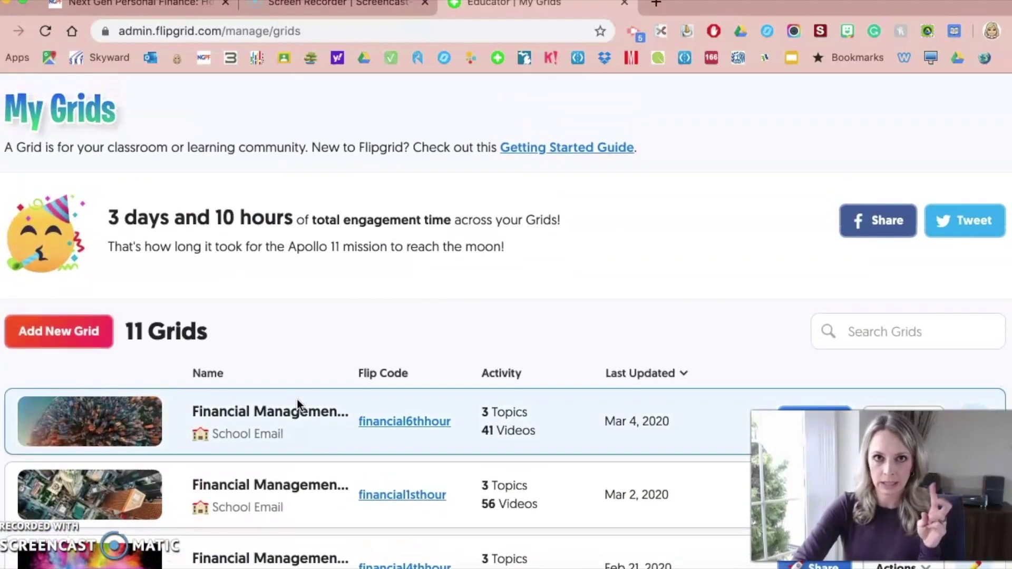
scroll(274, 414, "down", 13)
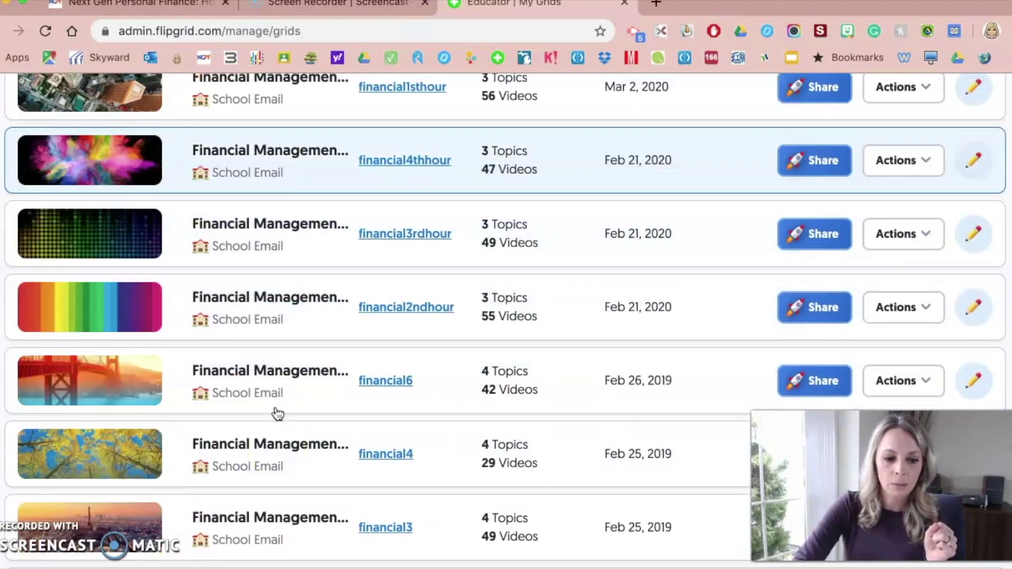
scroll(277, 413, "down", 1)
scroll(278, 413, "up", 1)
scroll(277, 413, "down", 4)
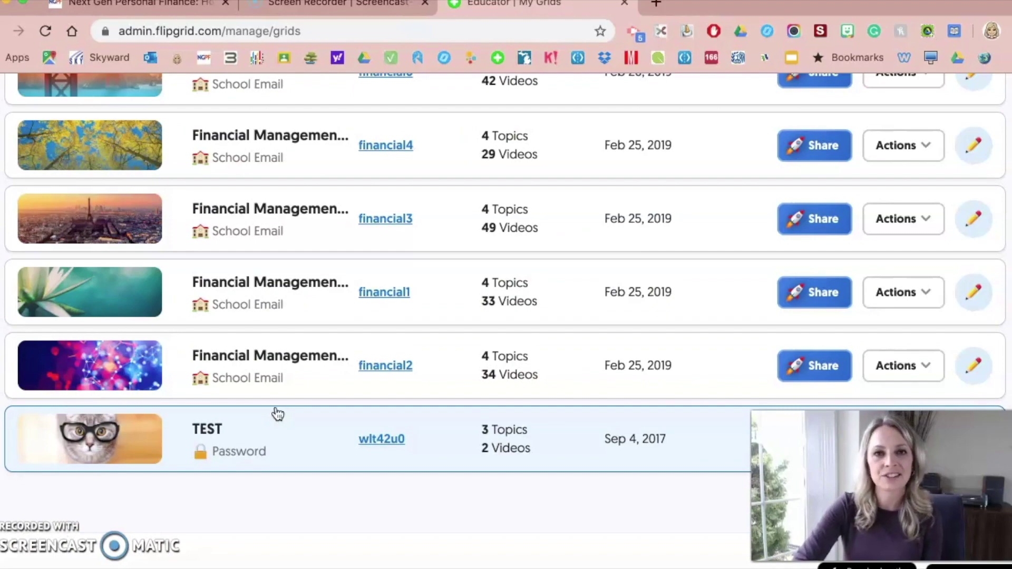
scroll(277, 415, "up", 10)
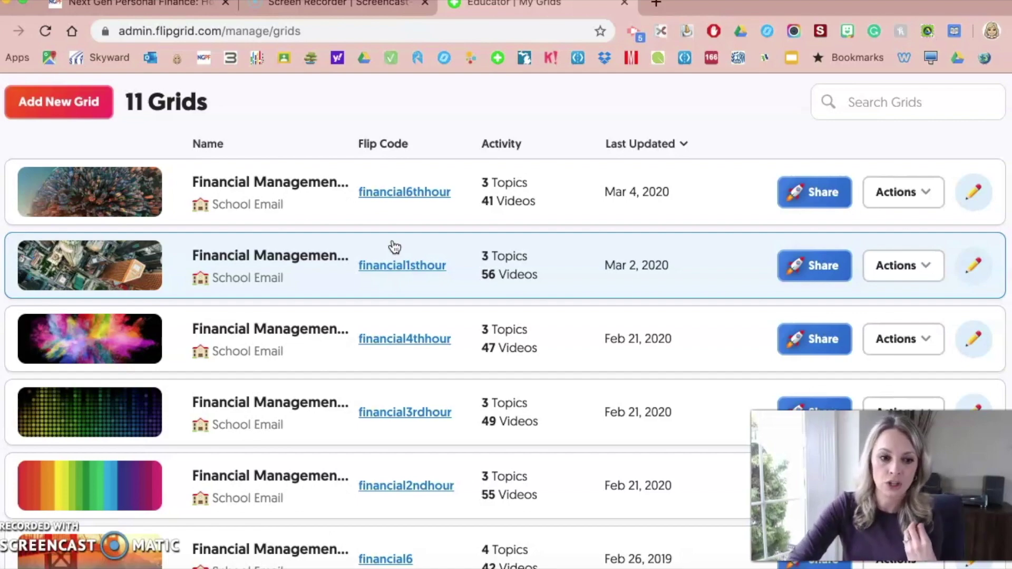
scroll(282, 294, "down", 7)
scroll(280, 293, "down", 4)
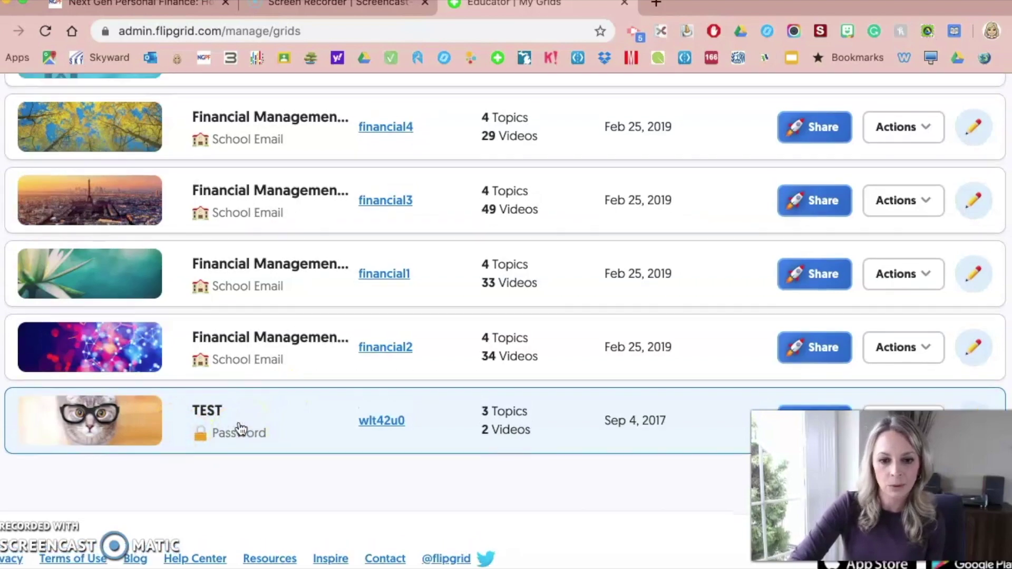
scroll(241, 430, "up", 13)
scroll(239, 429, "up", 3)
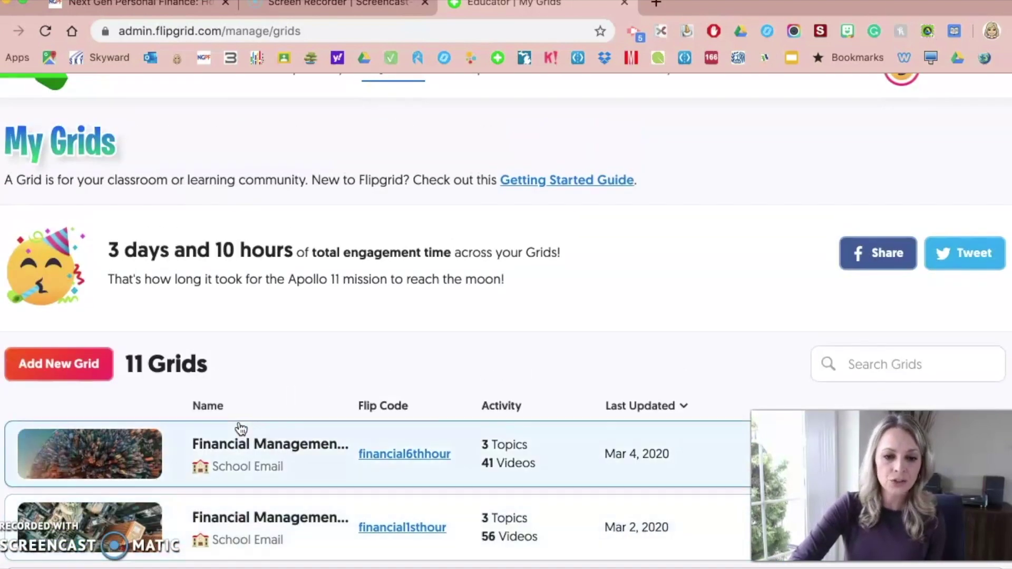
Start a new grid and name it "Personal Finance NGPF".
left_click(66, 379)
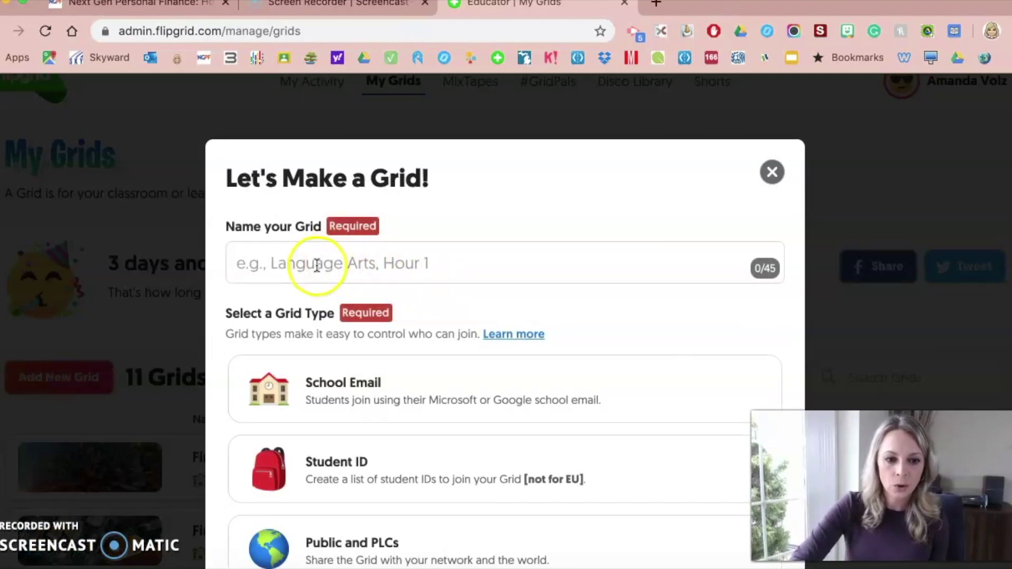
left_click(316, 266)
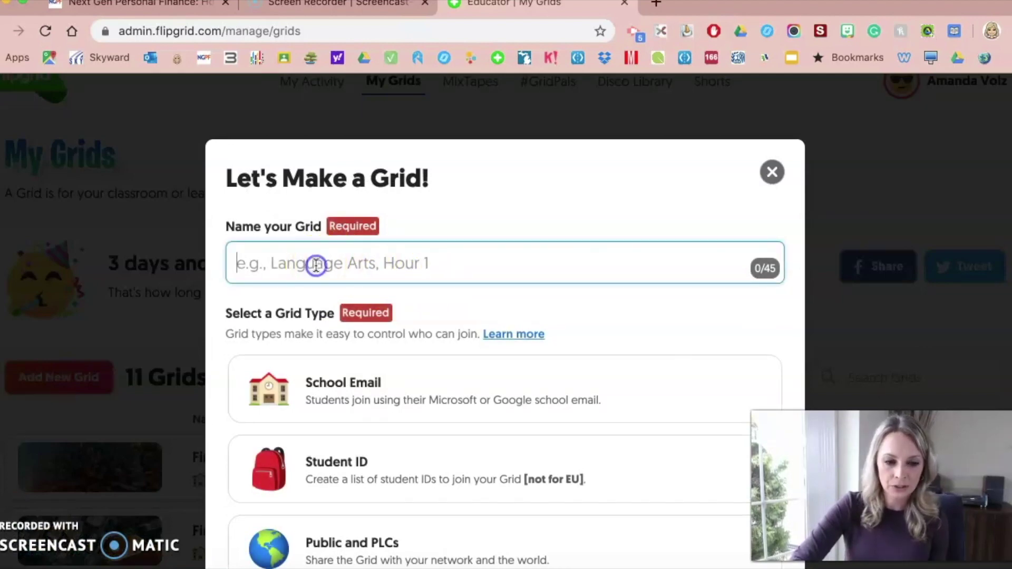
type("P")
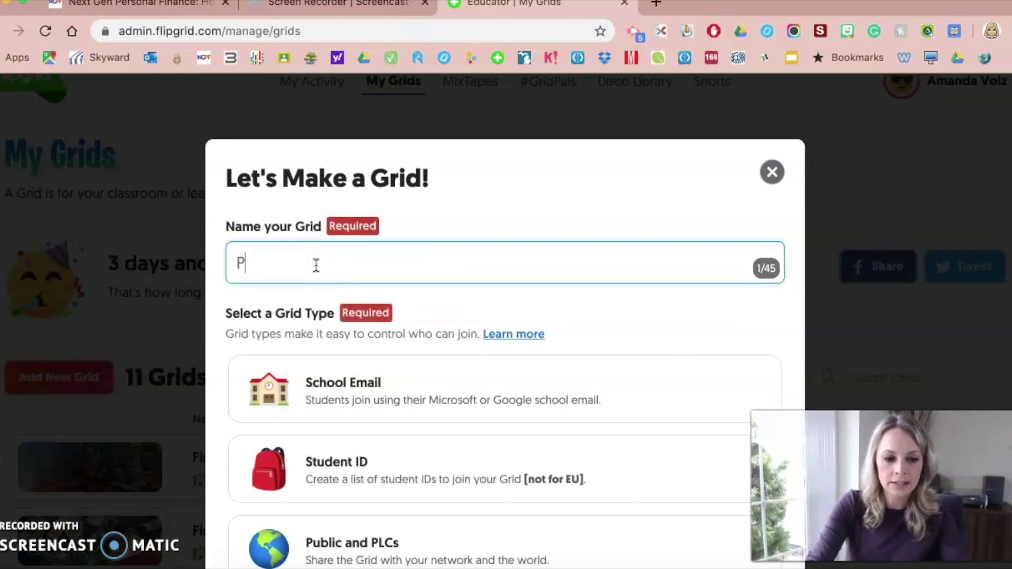
type("ersonal Finance NGPF")
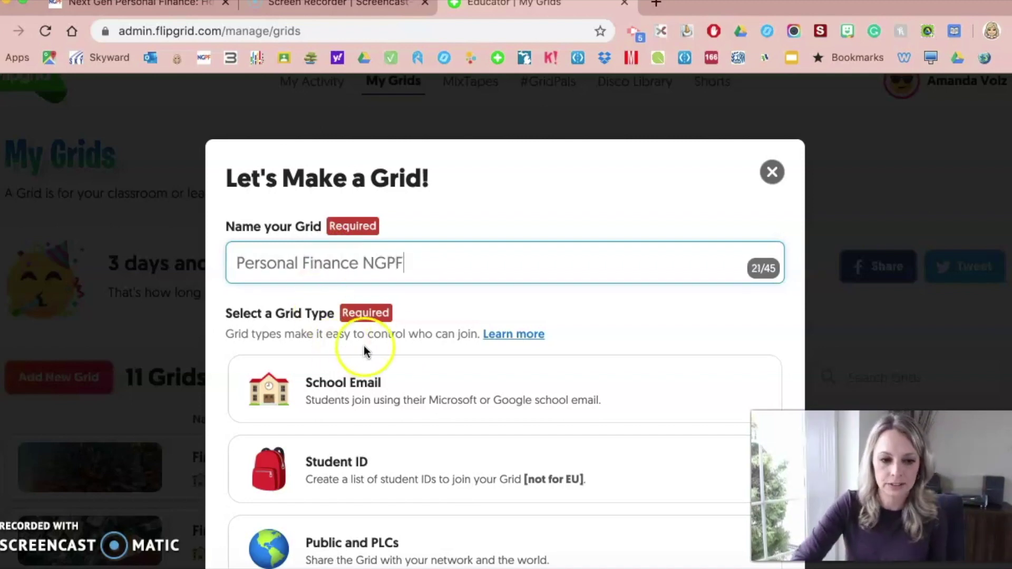
Compare the available grid types and select School Email for the new grid.
scroll(395, 346, "down", 3)
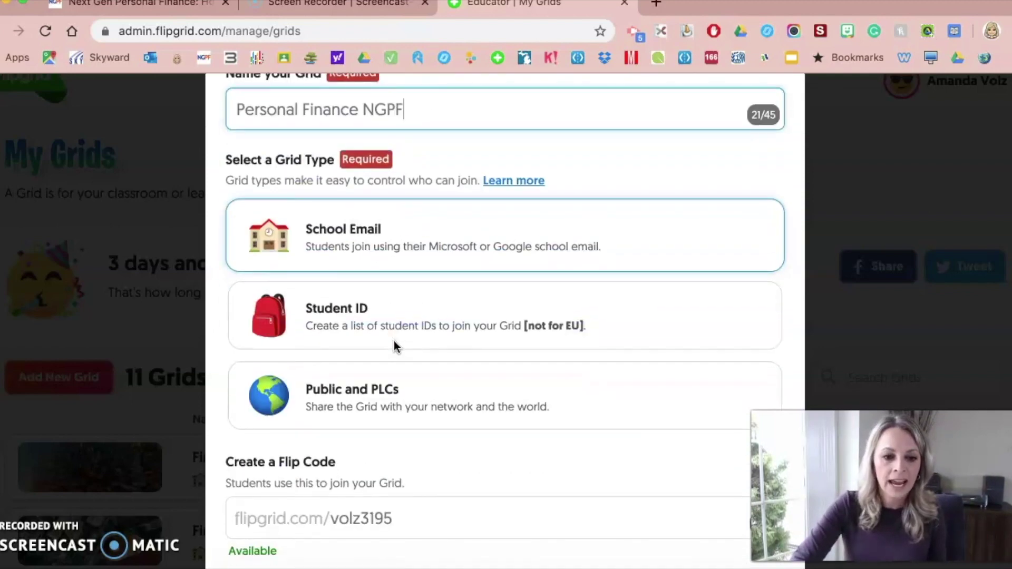
left_click(311, 336)
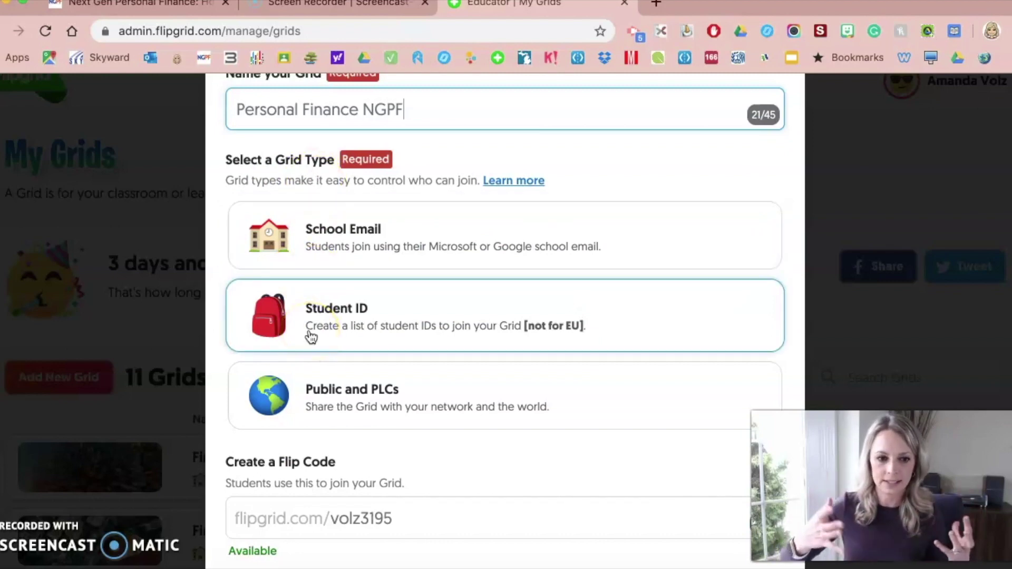
left_click(368, 253)
left_click(402, 252)
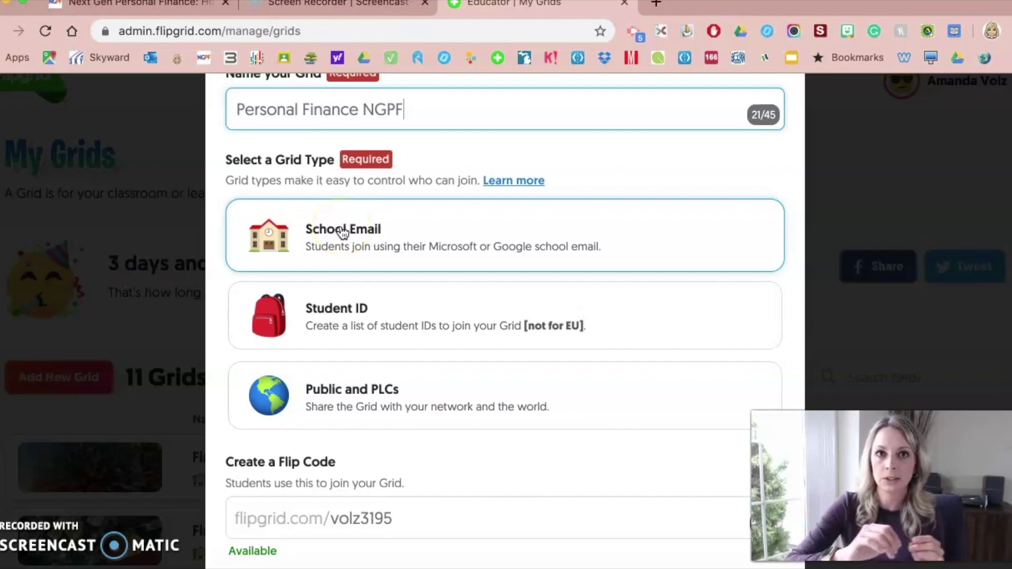
left_click(362, 319)
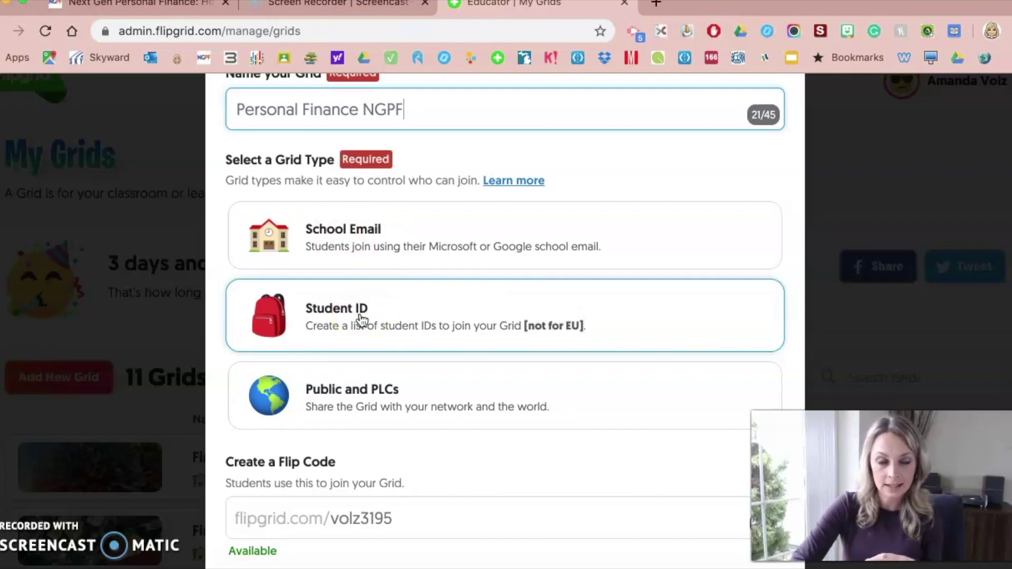
left_click(362, 401)
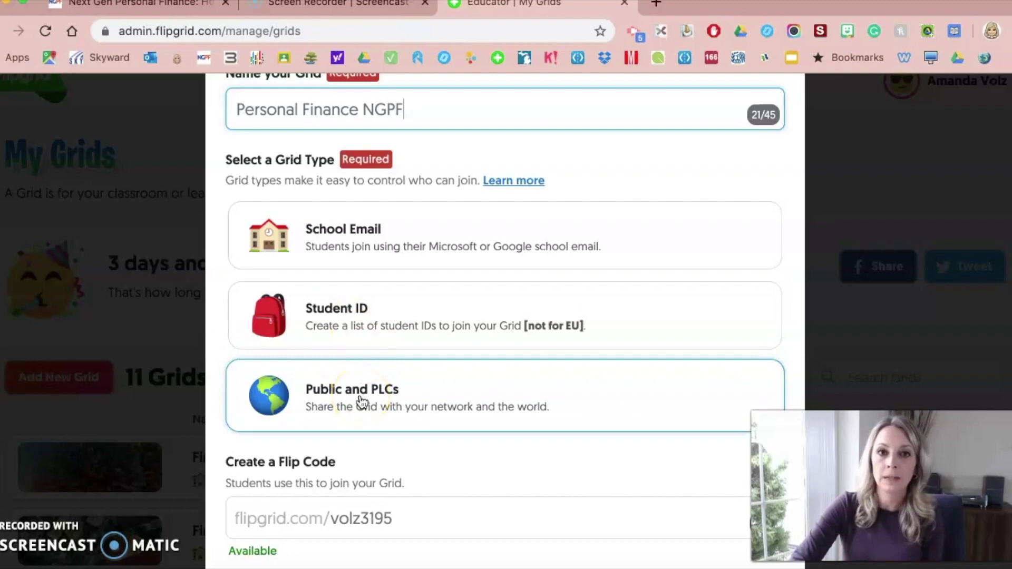
left_click(371, 243)
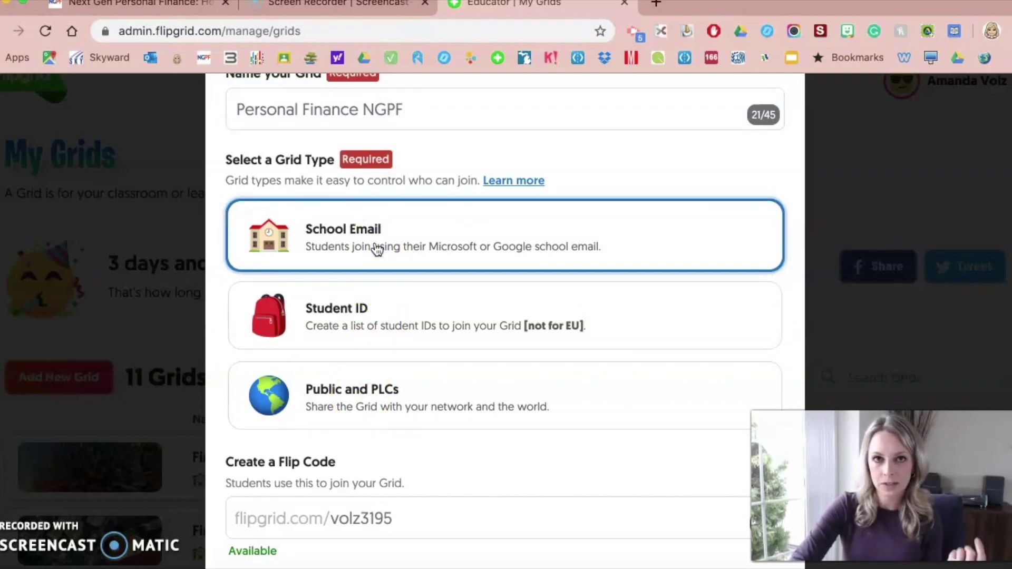
Accept the suggested flip code and school email domain to create the grid, and open its details page.
scroll(395, 362, "down", 3)
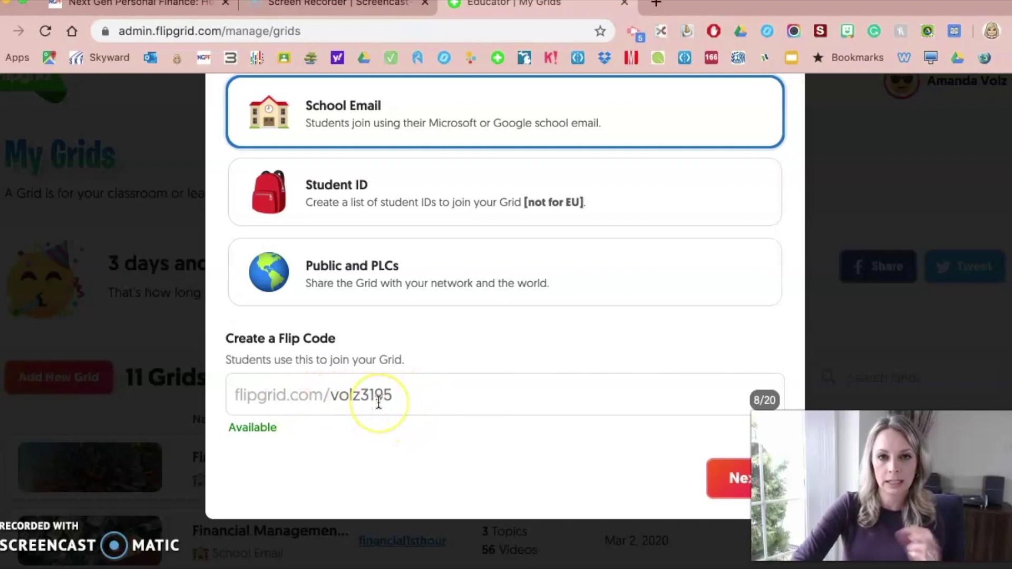
scroll(521, 391, "up", 1)
left_click(735, 483)
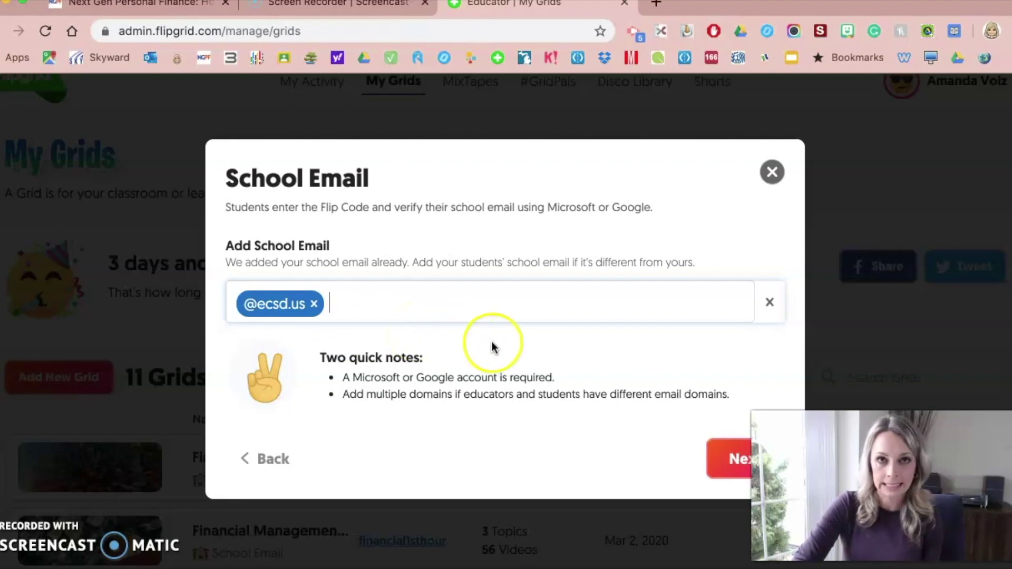
left_click(735, 463)
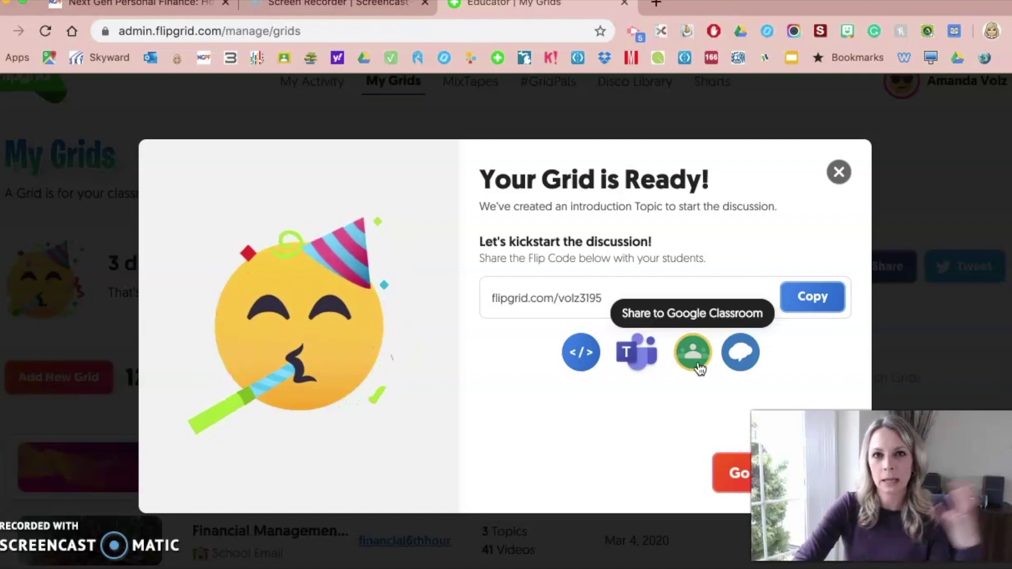
left_click(705, 455)
left_click(737, 476)
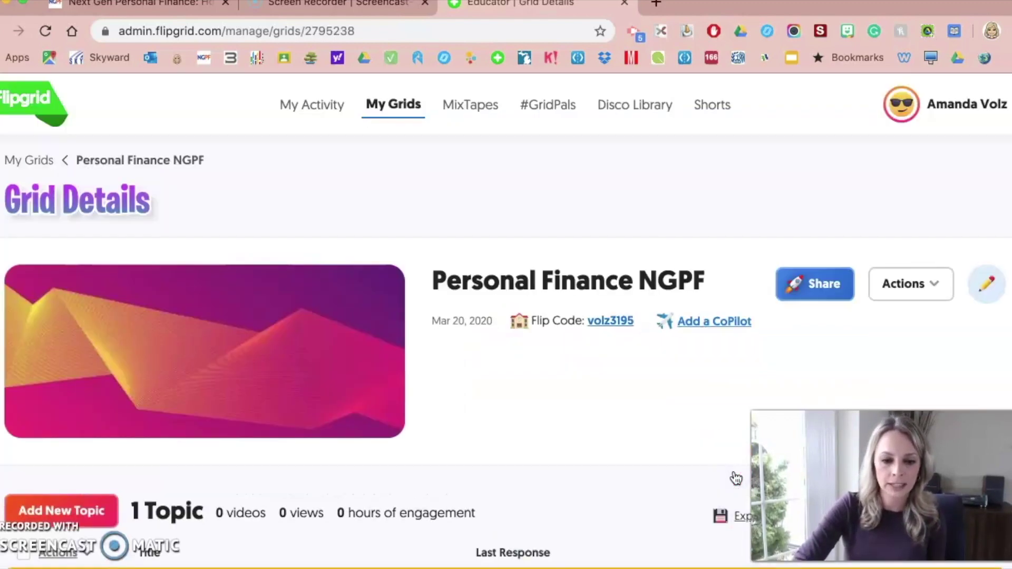
Review the new grid's details, its "Say Hello on Flipgrid!" topic and the actions available for the grid.
left_click(579, 416)
left_click(574, 446)
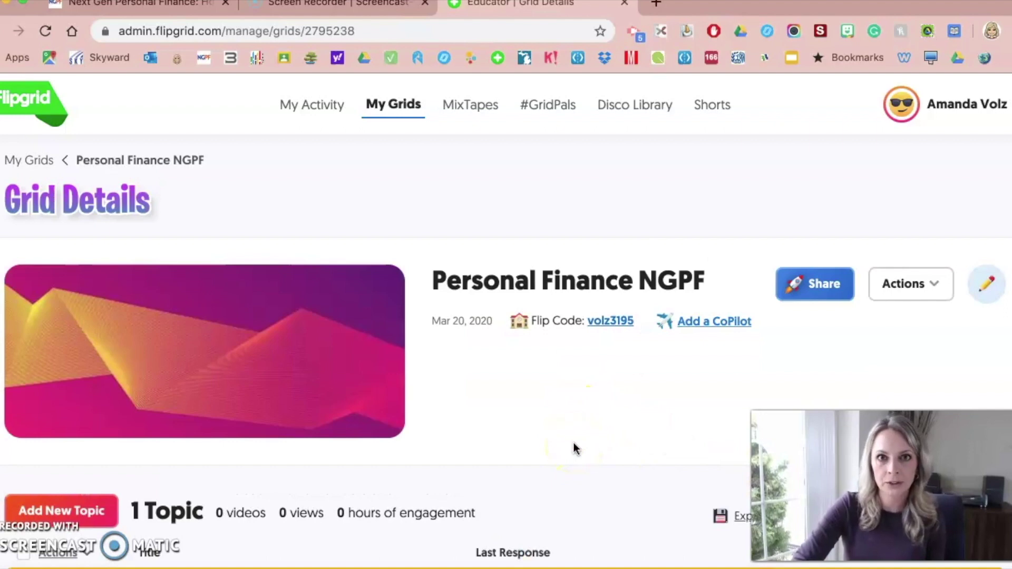
scroll(500, 437, "down", 2)
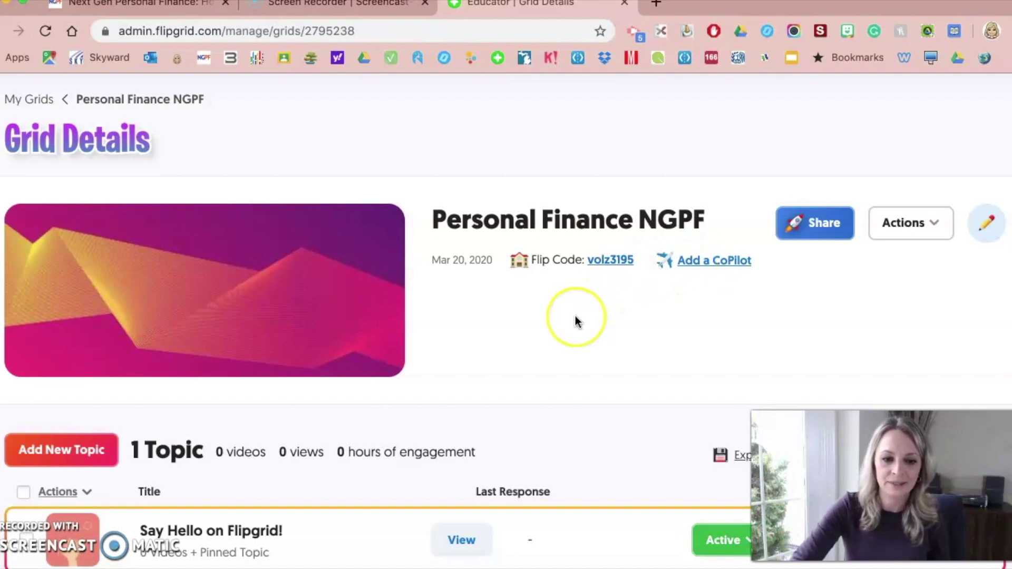
scroll(576, 319, "down", 5)
scroll(578, 320, "up", 4)
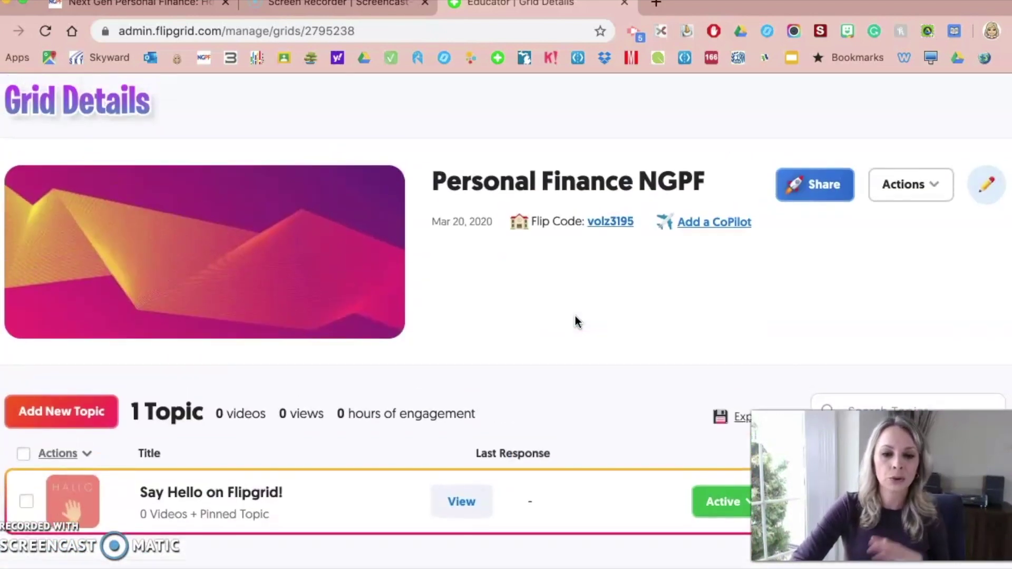
scroll(577, 320, "down", 1)
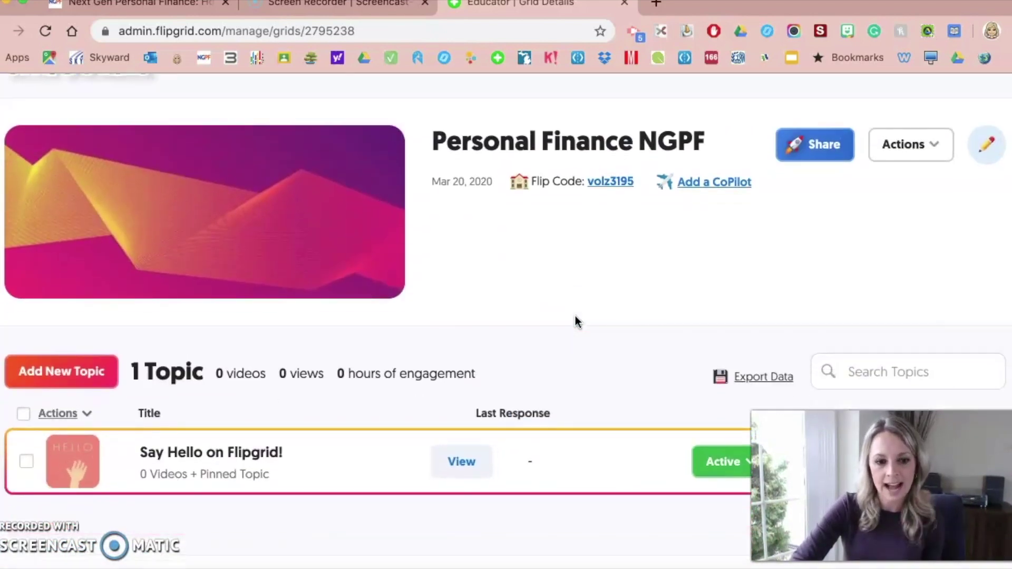
scroll(577, 321, "down", 1)
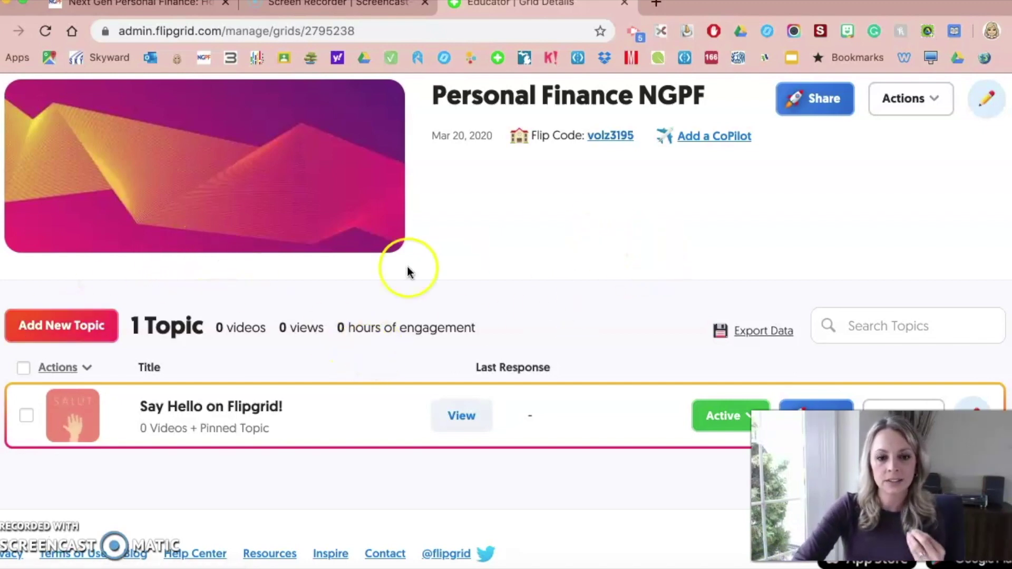
scroll(543, 319, "up", 1)
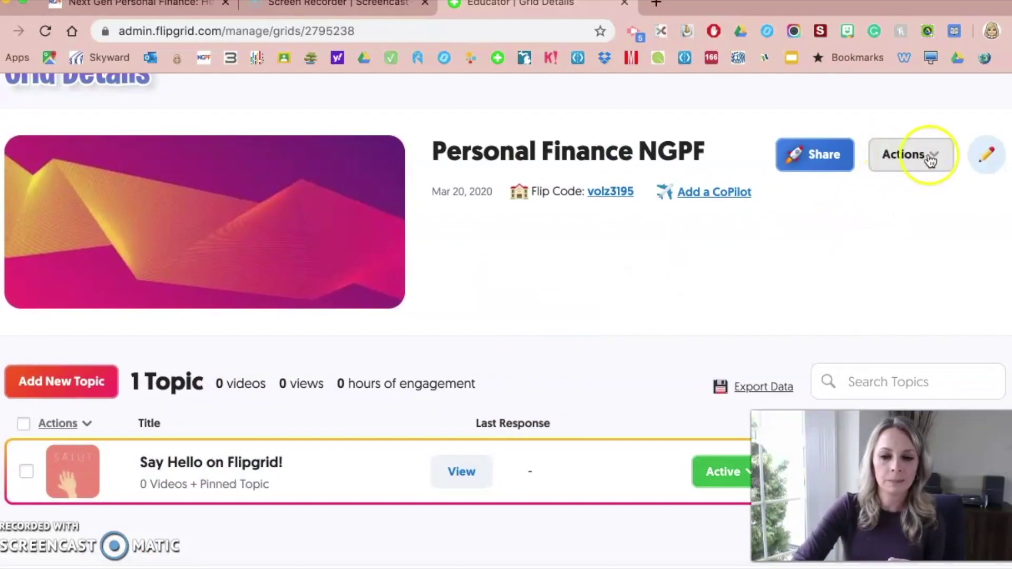
left_click(910, 156)
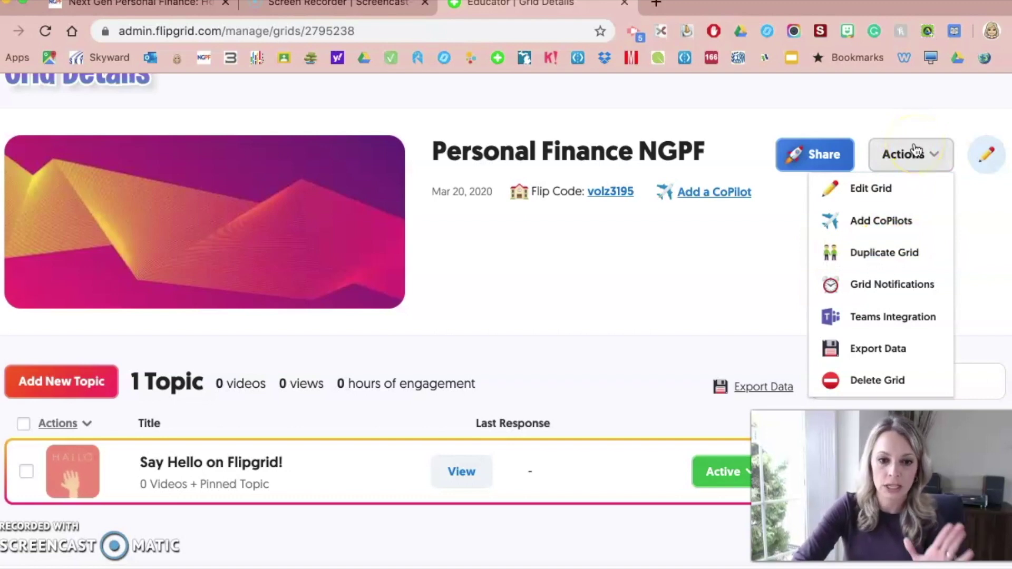
left_click(639, 277)
Start a new topic in the Personal Finance NGPF grid, leaving its form open, and switch to the Next Gen Personal Finance website.
scroll(638, 277, "down", 3)
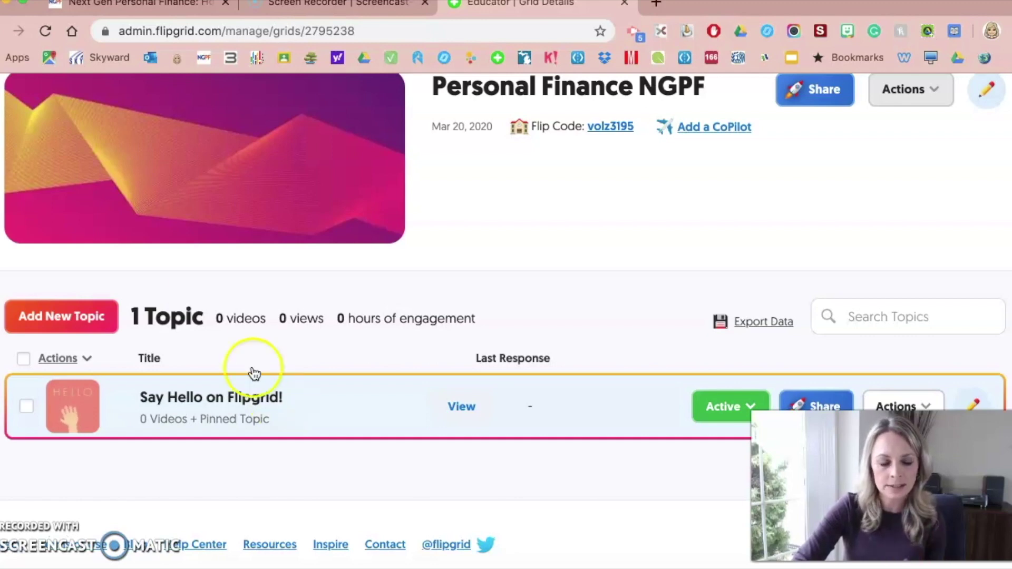
left_click(64, 319)
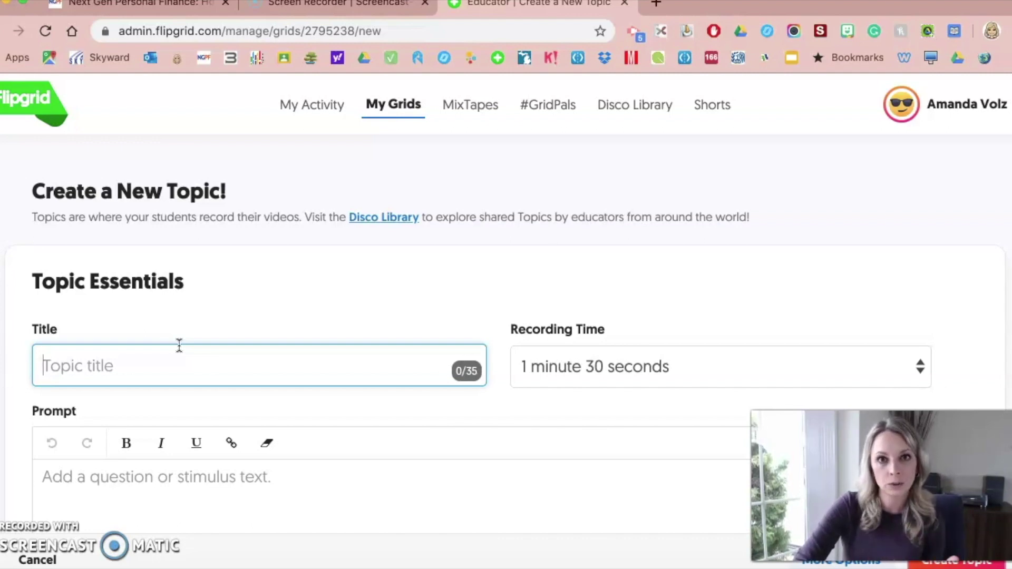
left_click(157, 8)
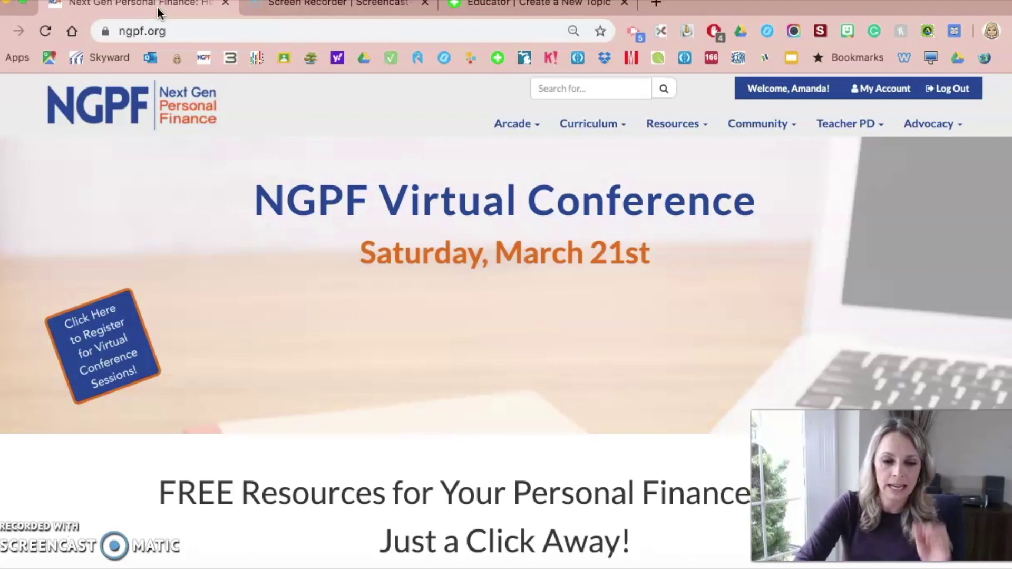
Open the Types of Credit unit in the NGPF curriculum and look through its full list of activities for discussion ideas.
left_click(593, 123)
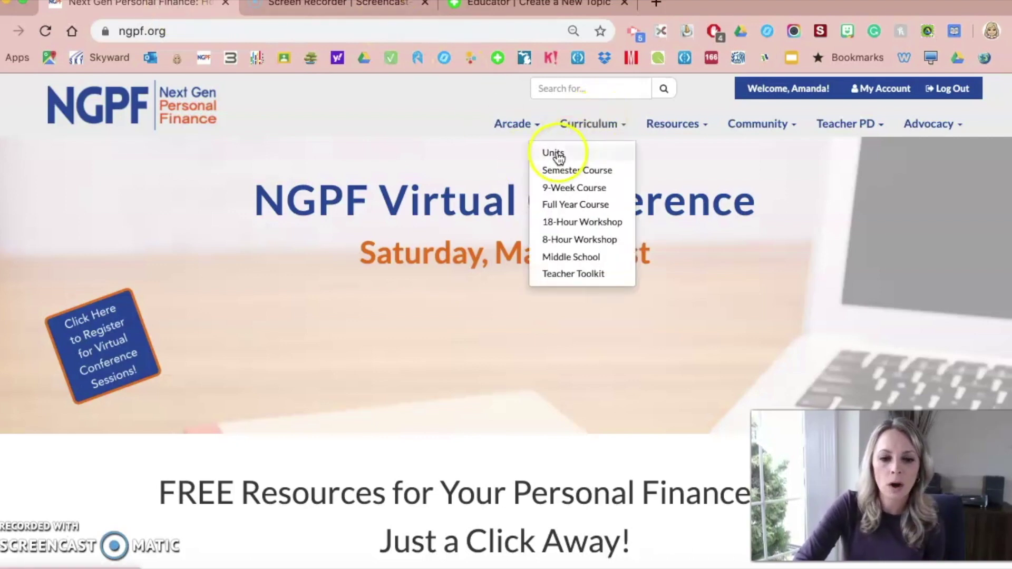
left_click(558, 156)
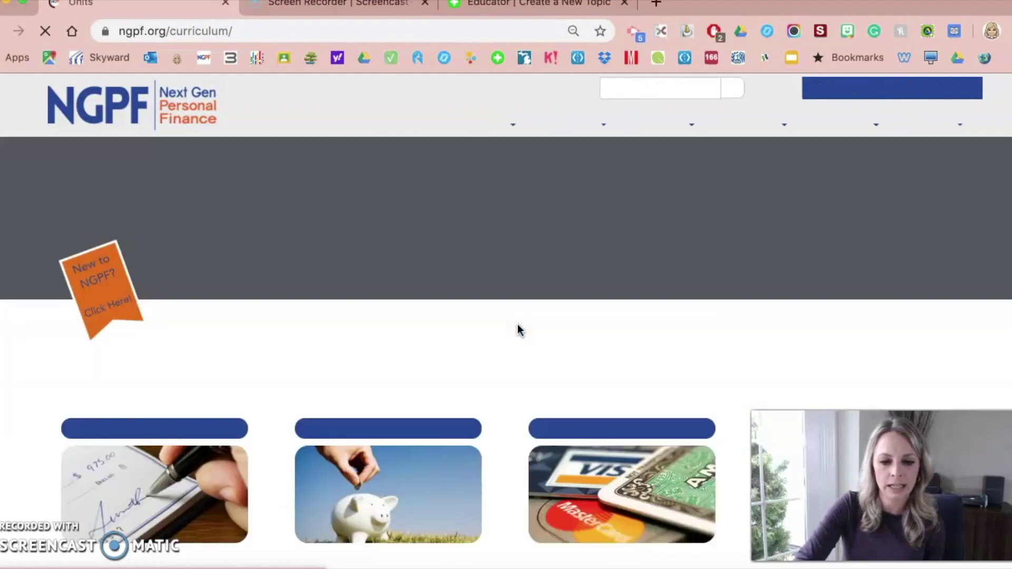
scroll(580, 306, "down", 3)
left_click(607, 297)
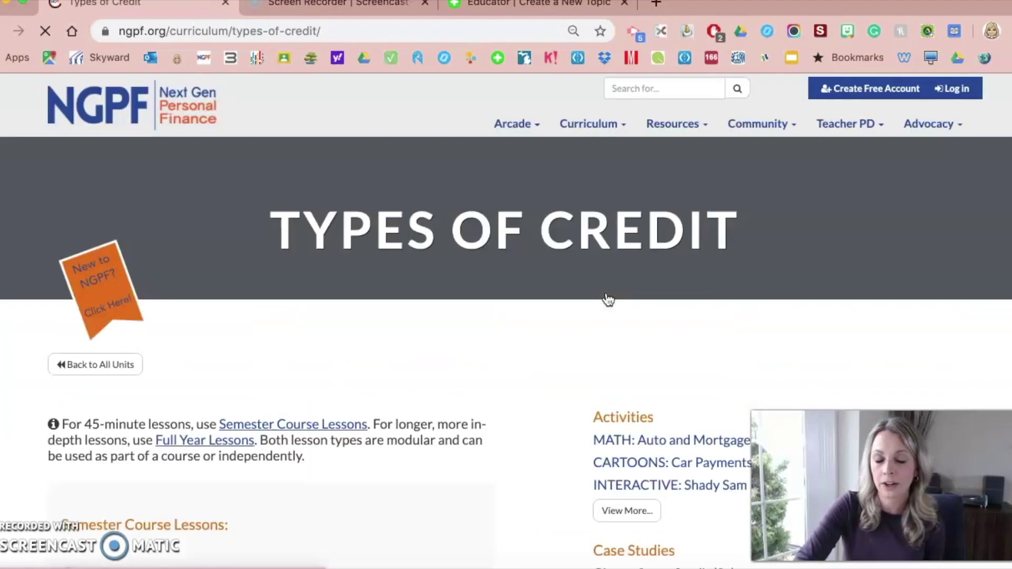
scroll(510, 377, "down", 4)
left_click(621, 304)
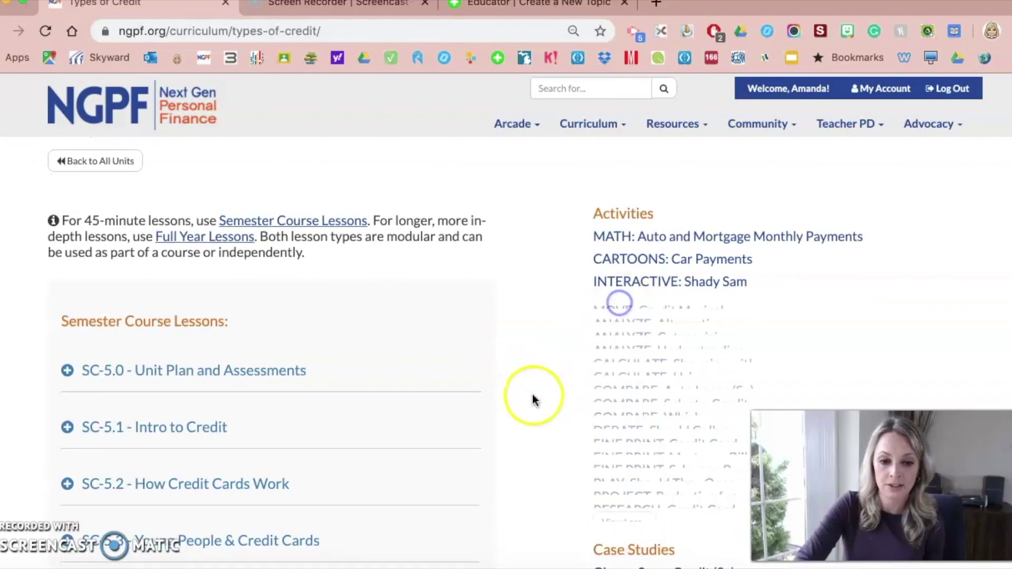
scroll(527, 405, "down", 6)
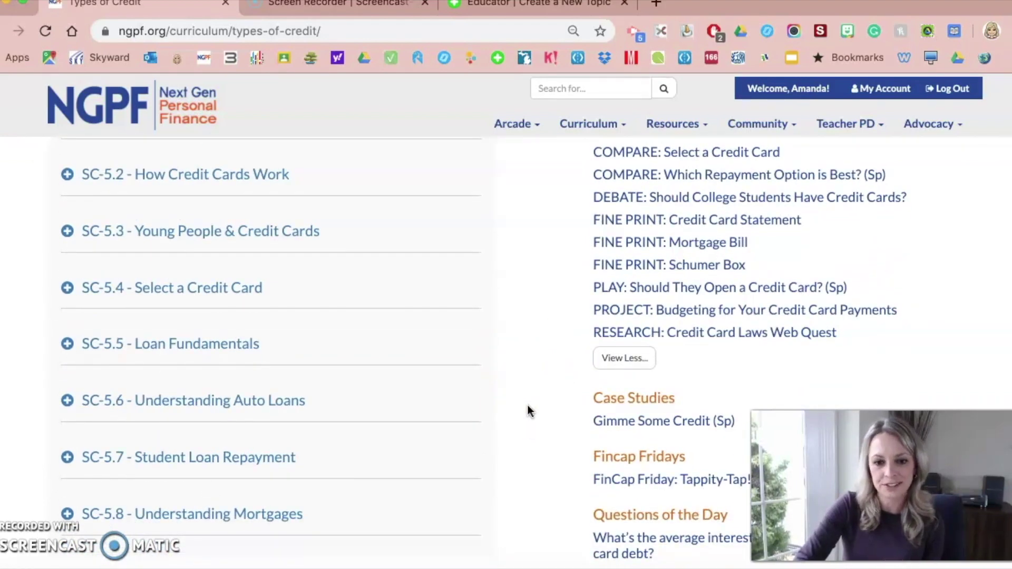
scroll(543, 396, "up", 4)
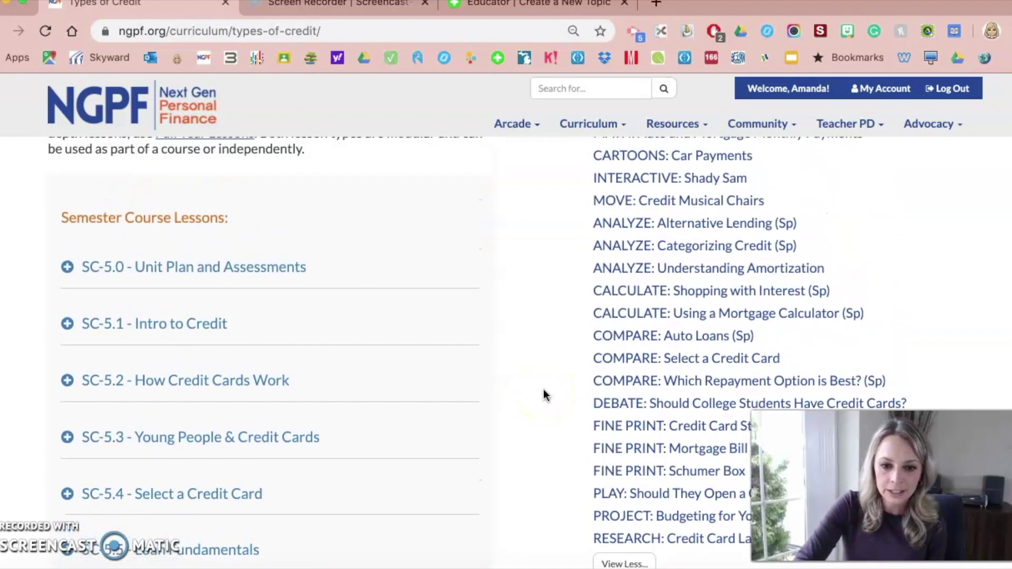
scroll(543, 395, "down", 1)
left_click(662, 376)
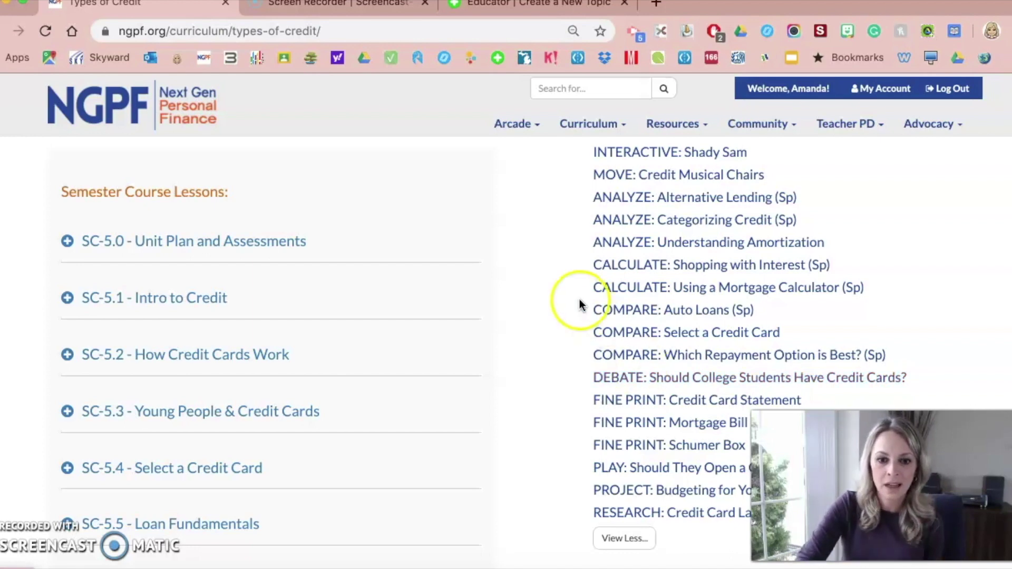
Open the Investing unit from the NGPF curriculum units and look through its full list of activities for discussion ideas.
scroll(583, 306, "up", 1)
mouse_move(580, 138)
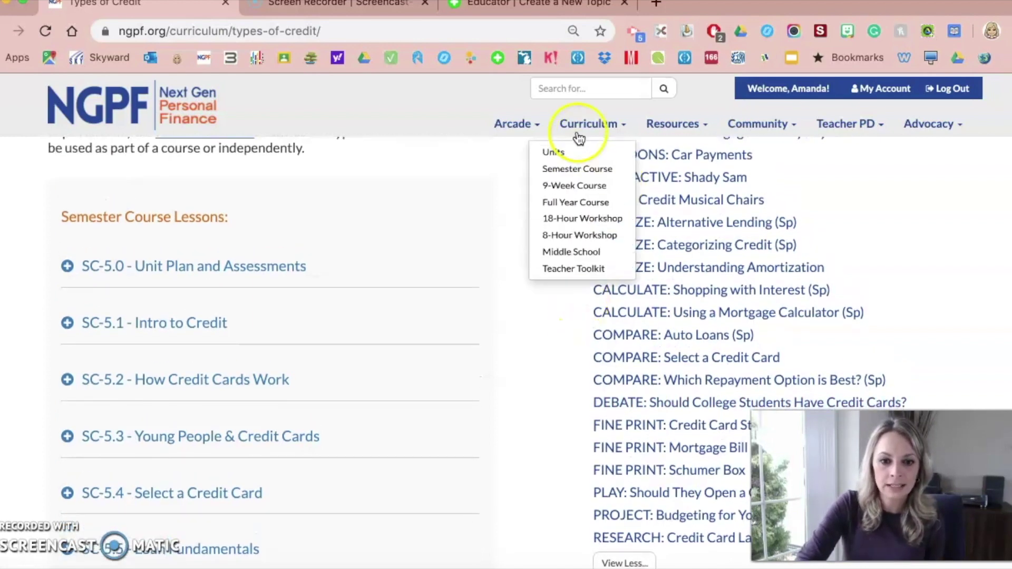
left_click(553, 152)
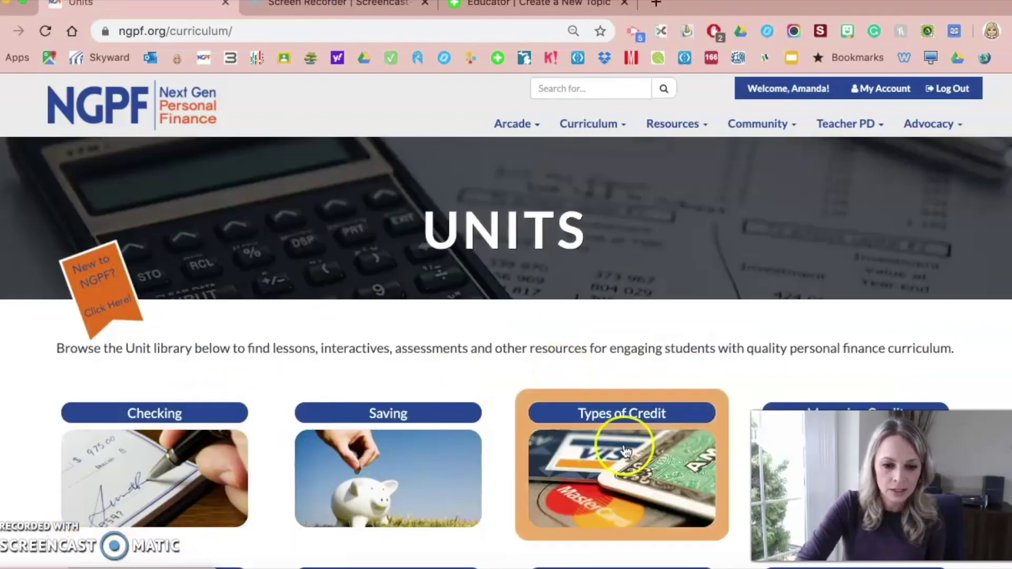
scroll(627, 448, "down", 5)
left_click(619, 425)
left_click(576, 350)
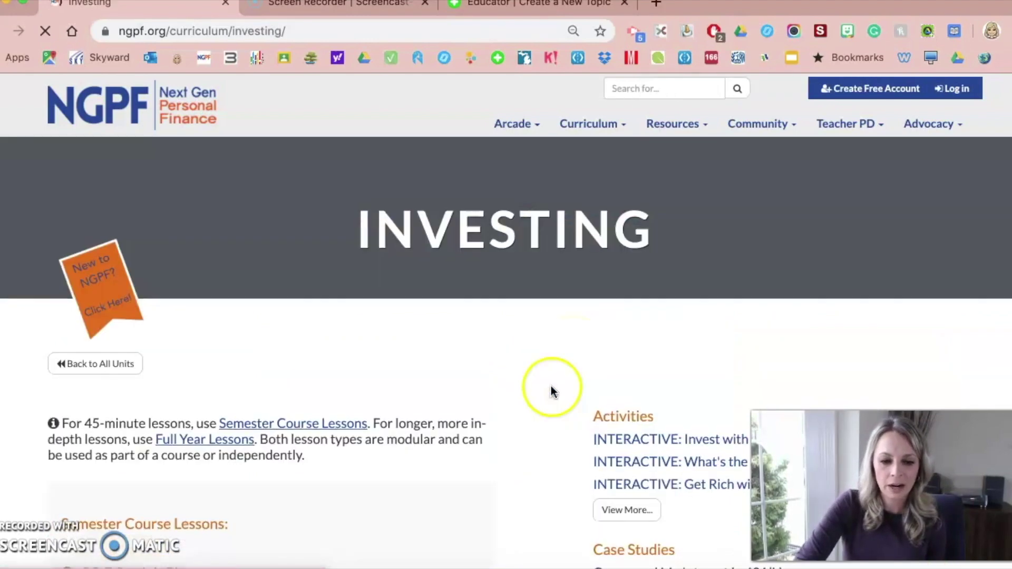
scroll(590, 384, "down", 3)
left_click(623, 372)
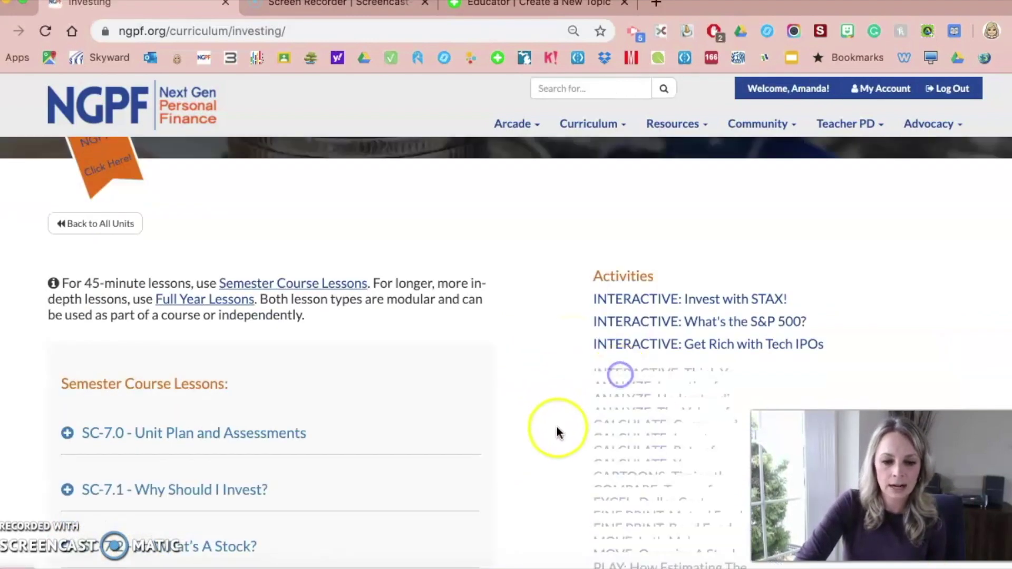
scroll(558, 428, "down", 6)
scroll(556, 425, "down", 5)
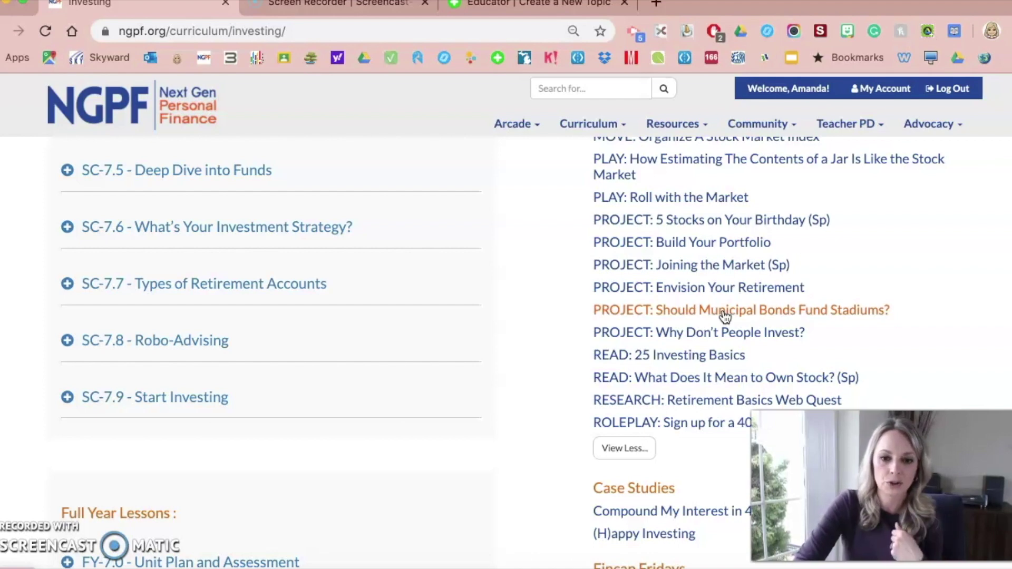
Open the Managing Credit unit and find the "RESEARCH: How Can I Improve My Credit Score?" activity in its full activities list.
mouse_move(588, 132)
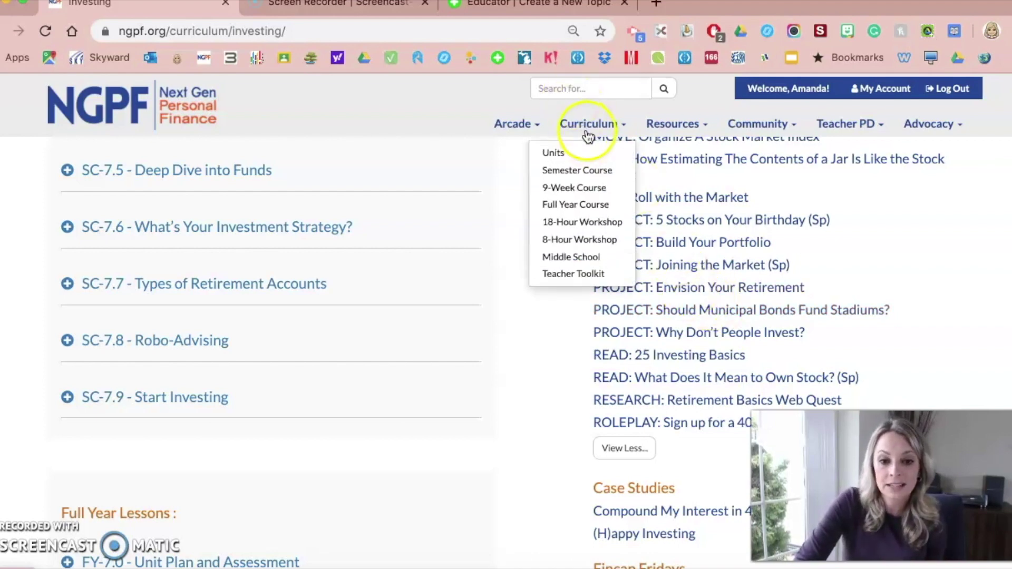
left_click(555, 157)
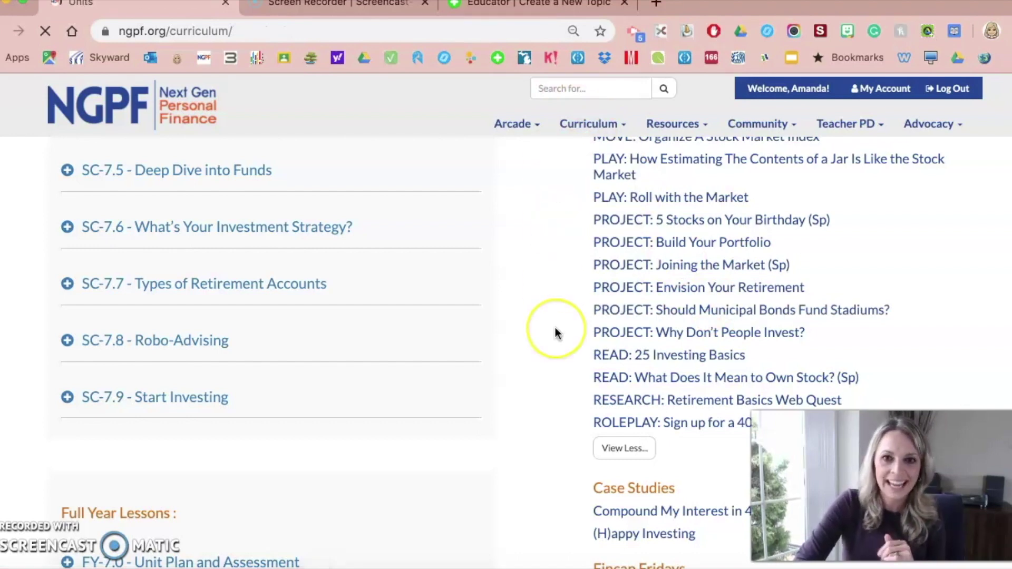
scroll(794, 302, "down", 4)
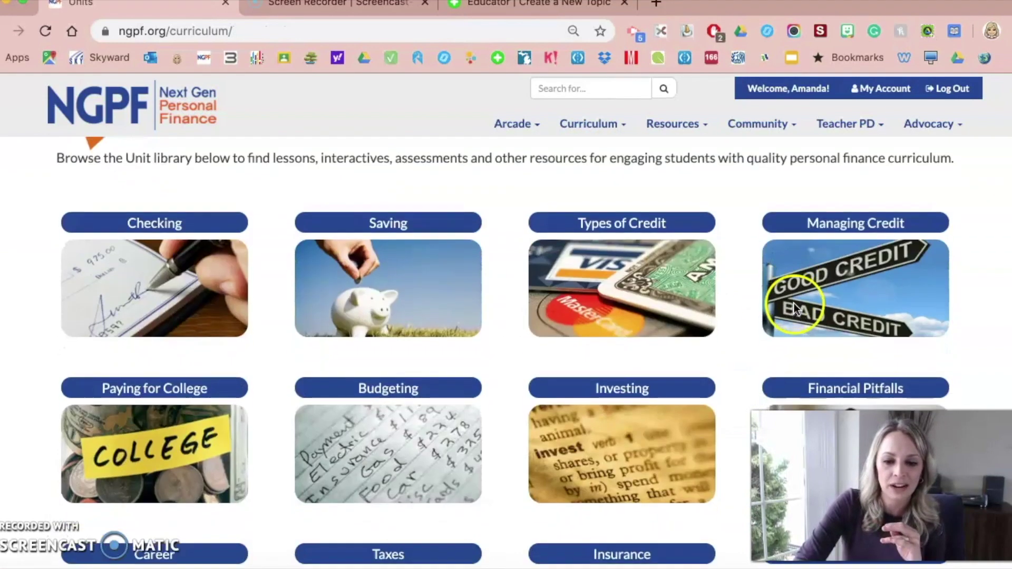
left_click(821, 271)
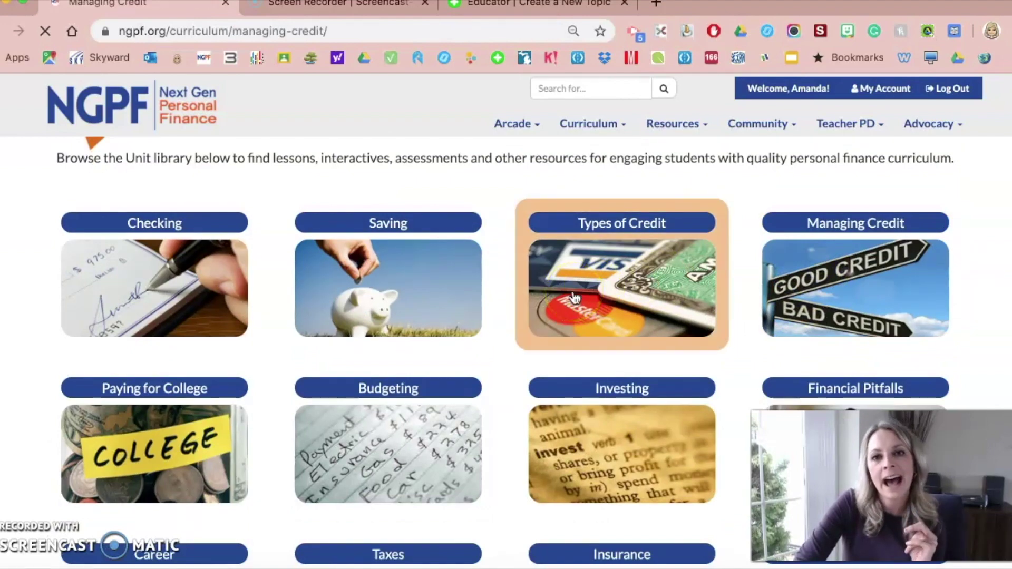
scroll(523, 397, "down", 3)
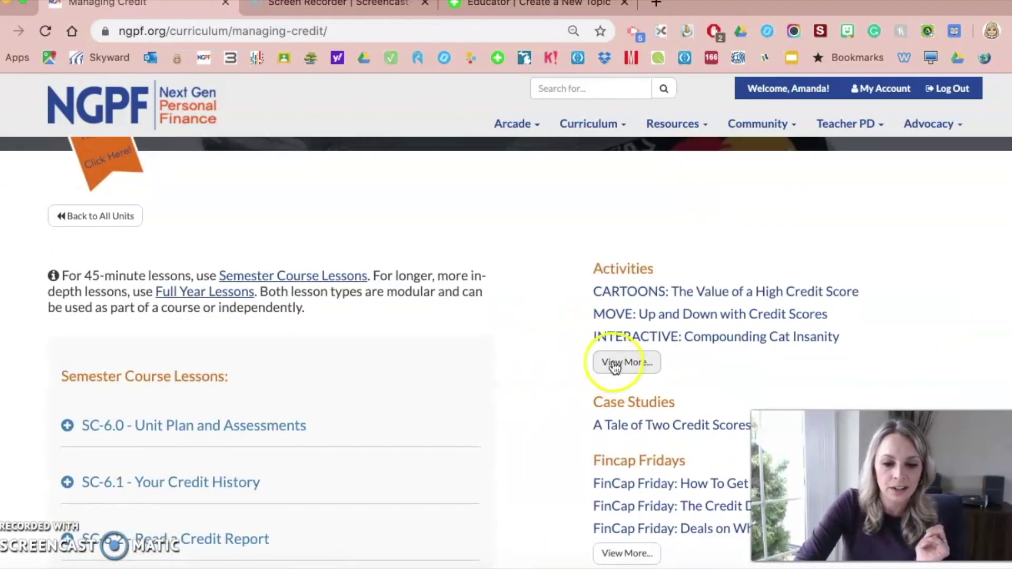
scroll(560, 430, "down", 5)
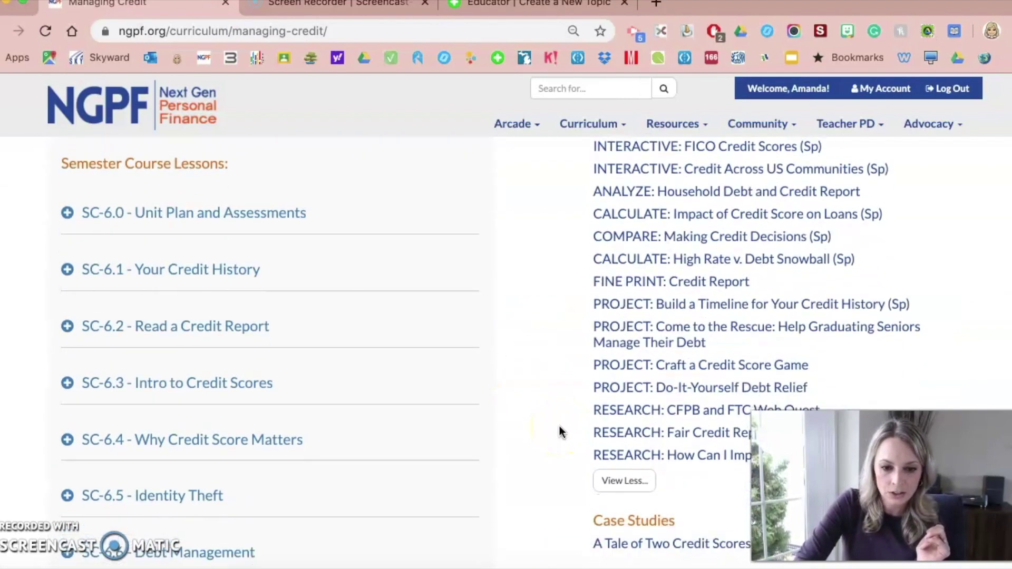
scroll(562, 426, "down", 3)
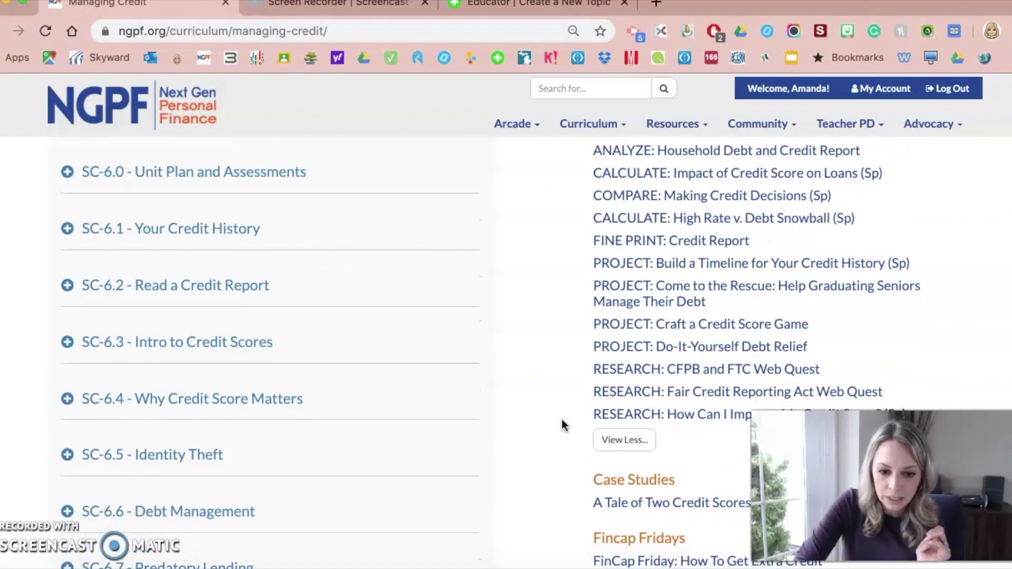
left_click(637, 334)
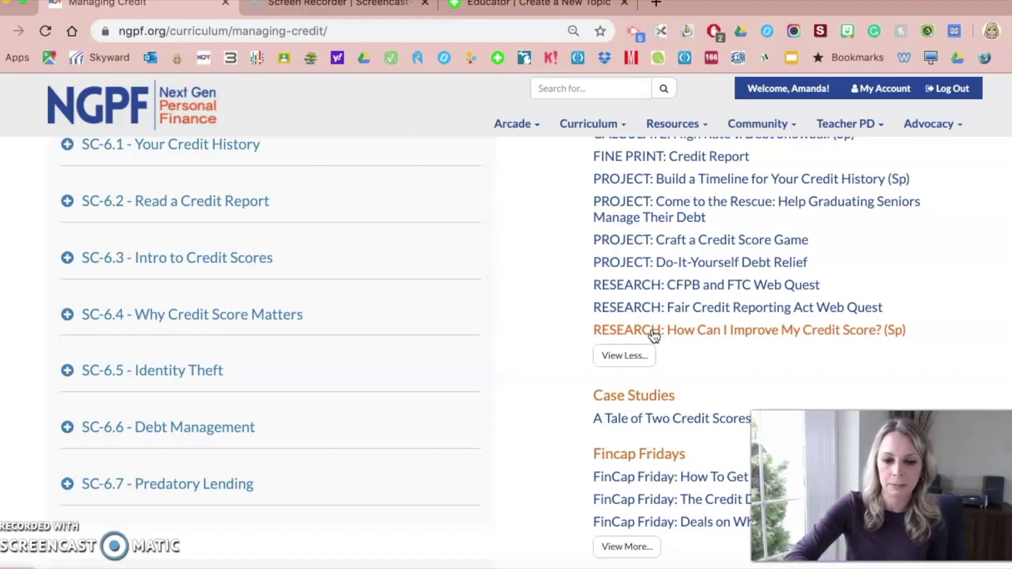
Switch to the Flipgrid new topic form and title the topic "How Can I Improve My Credit Score?".
left_click(535, 7)
type("How")
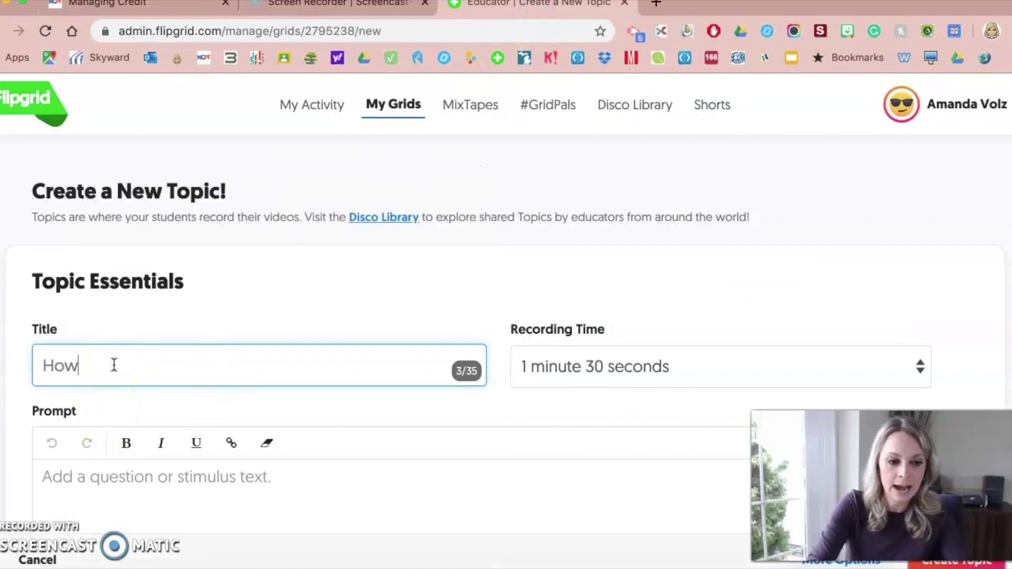
type(" Can I Improve My Cr")
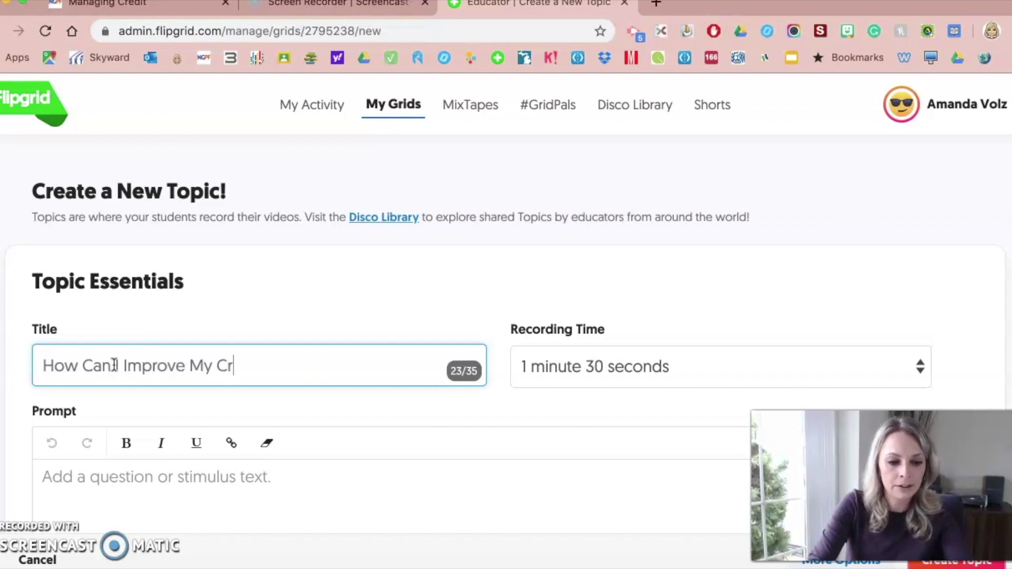
type("edit Score?")
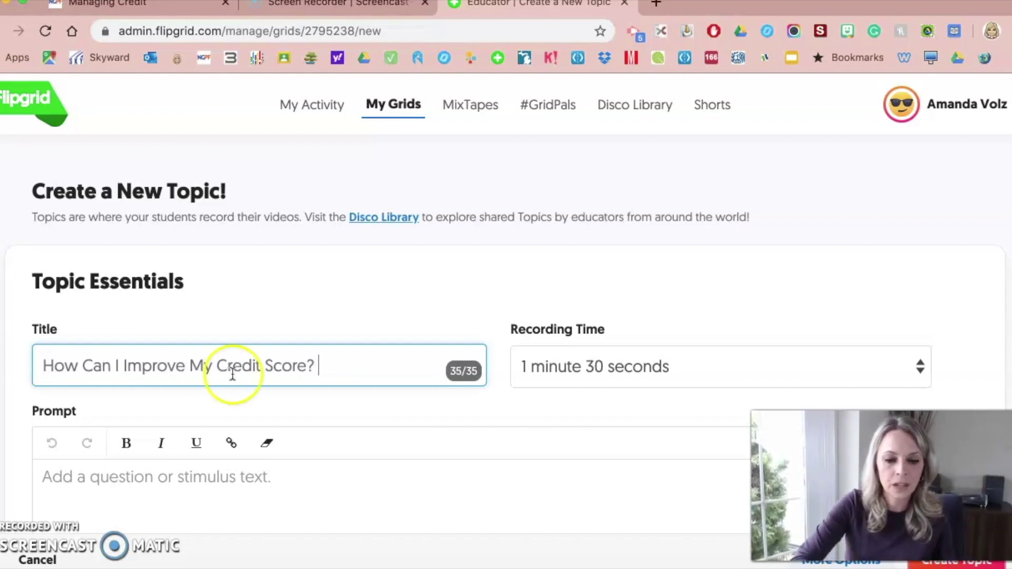
Set the topic's recording time to 5 minutes and place the cursor in the empty prompt.
scroll(383, 408, "down", 3)
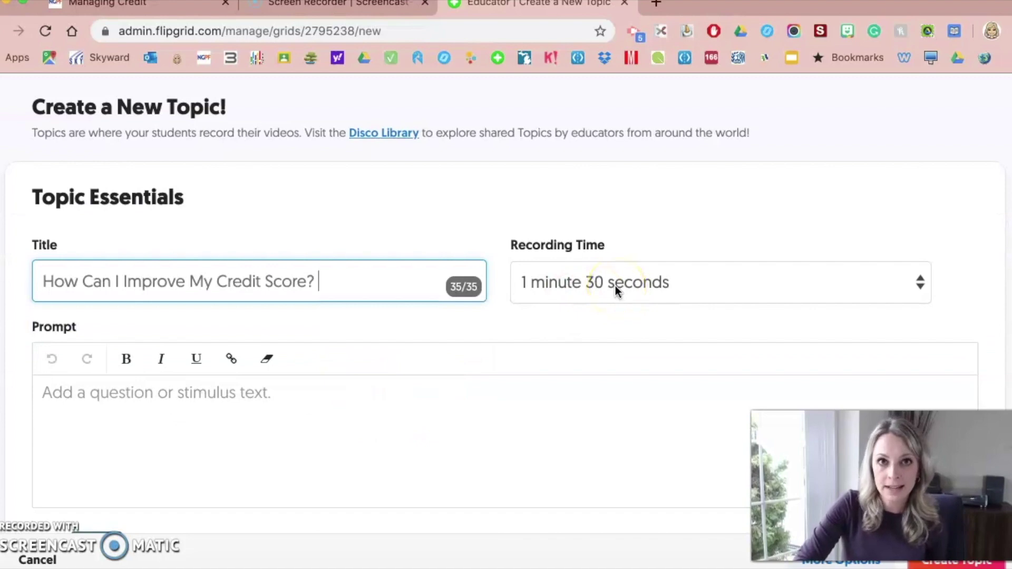
left_click(593, 282)
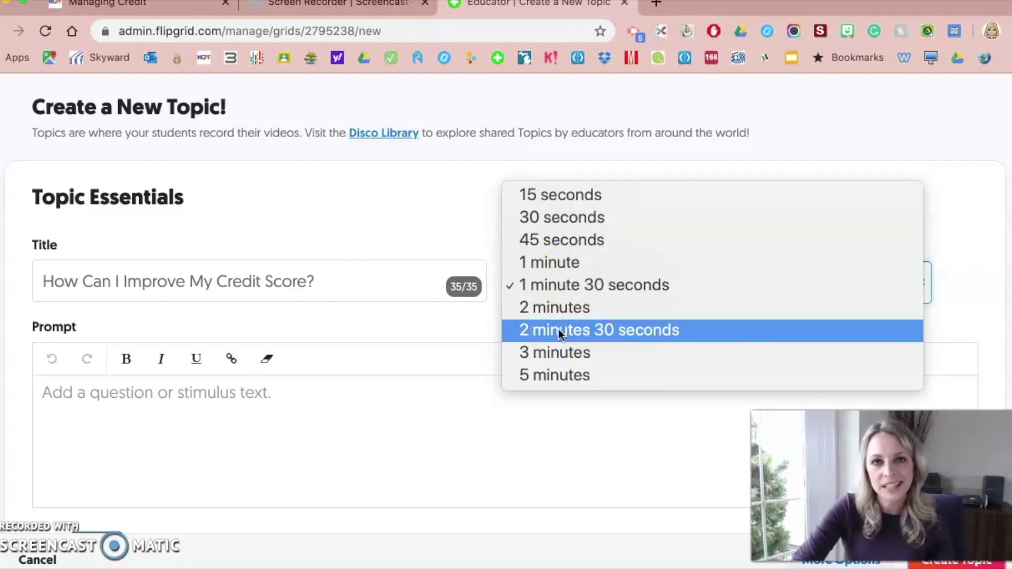
left_click(554, 375)
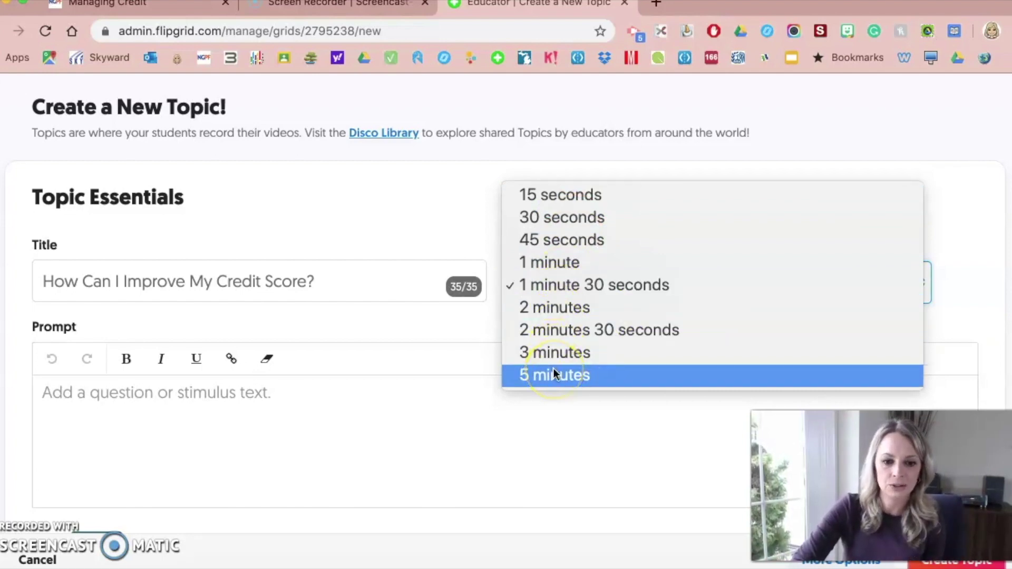
left_click(553, 373)
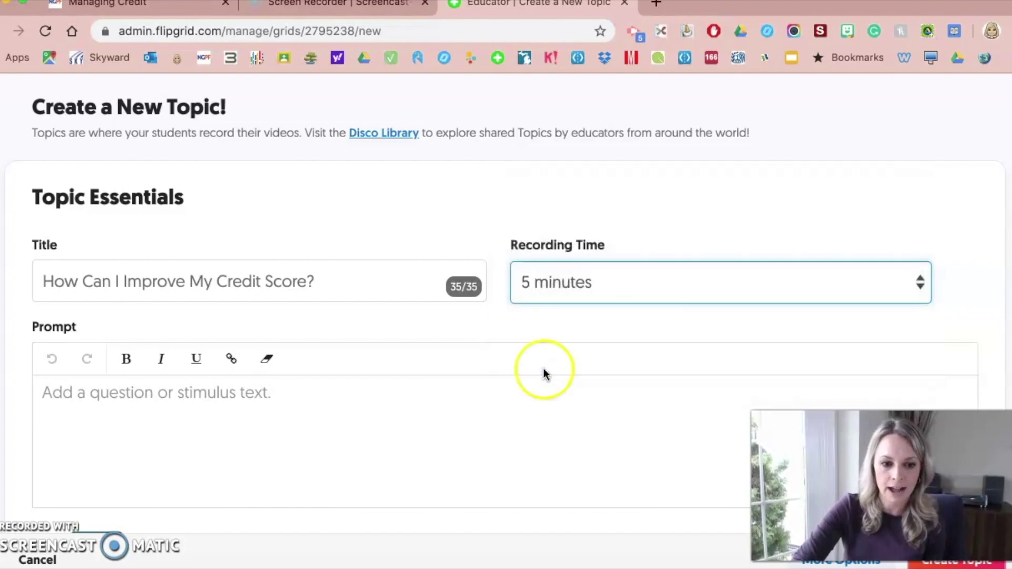
scroll(348, 347, "down", 3)
left_click(201, 286)
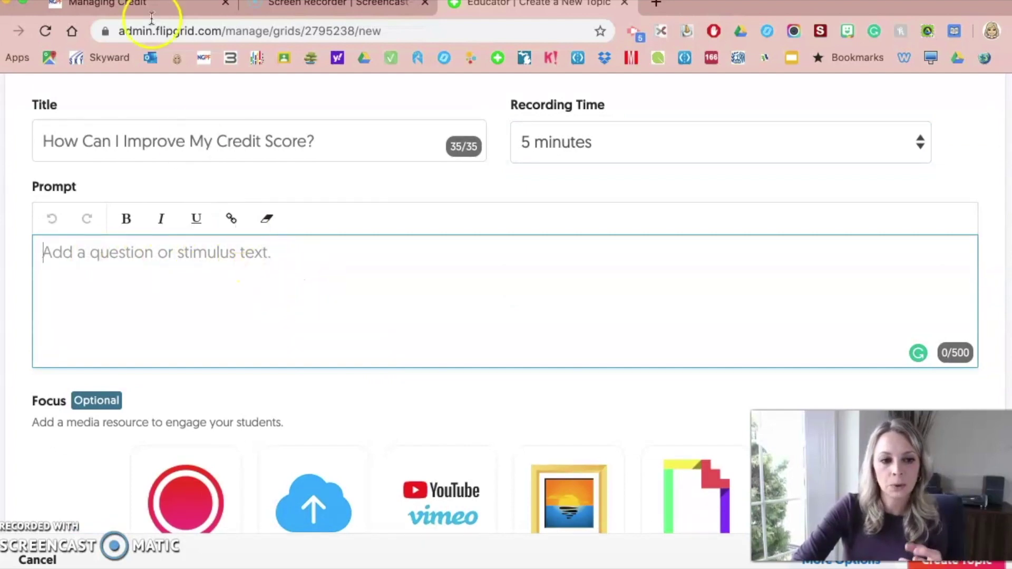
Switch to the NGPF Managing Credit page and open the "RESEARCH: How Can I Improve My Credit Score?" activity document.
left_click(143, 7)
left_click(696, 332)
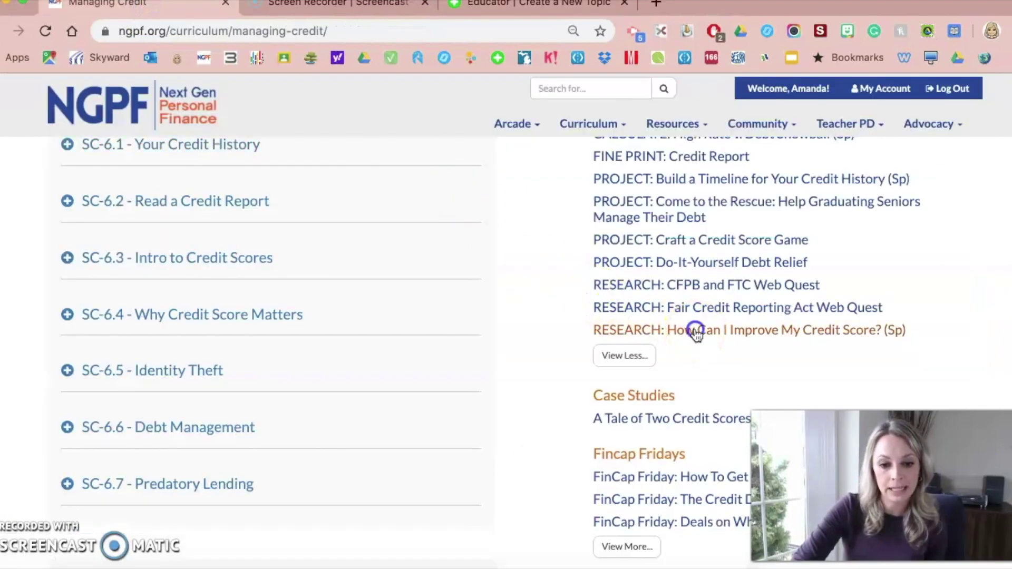
left_click(373, 255)
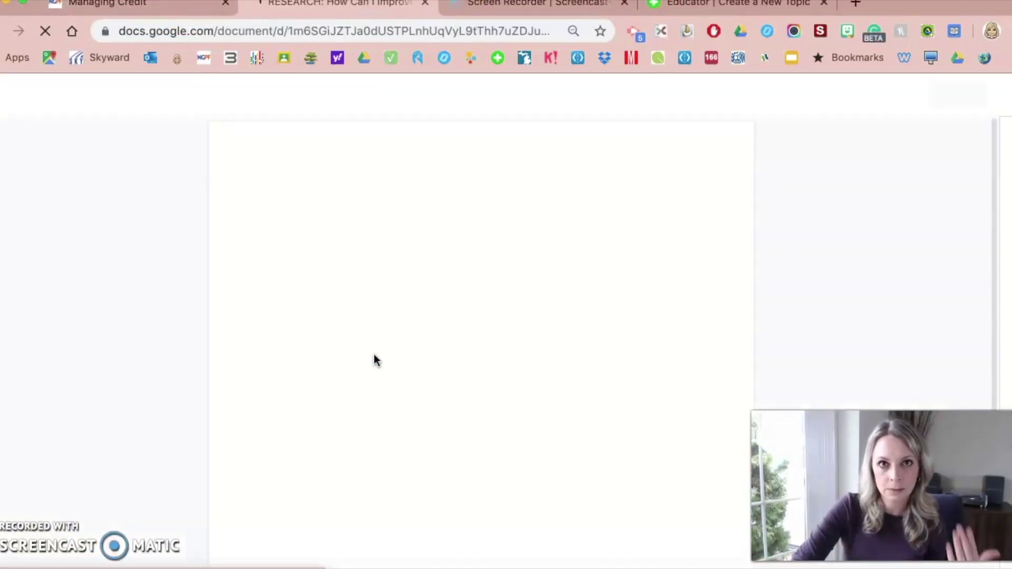
left_click(356, 361)
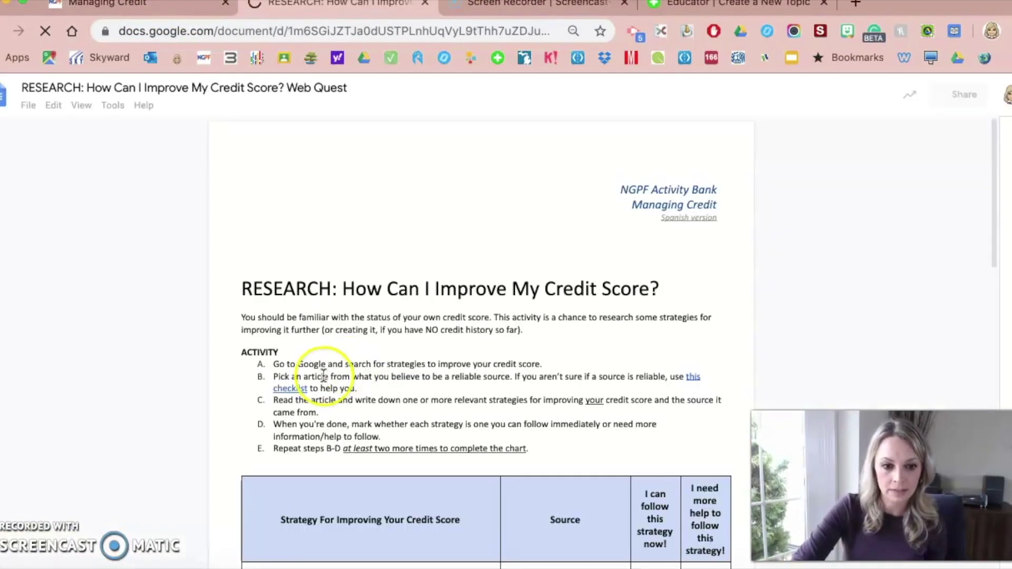
Review the web quest's instructions and strategy chart through to the end, and return to the Flipgrid new topic form.
scroll(410, 413, "down", 4)
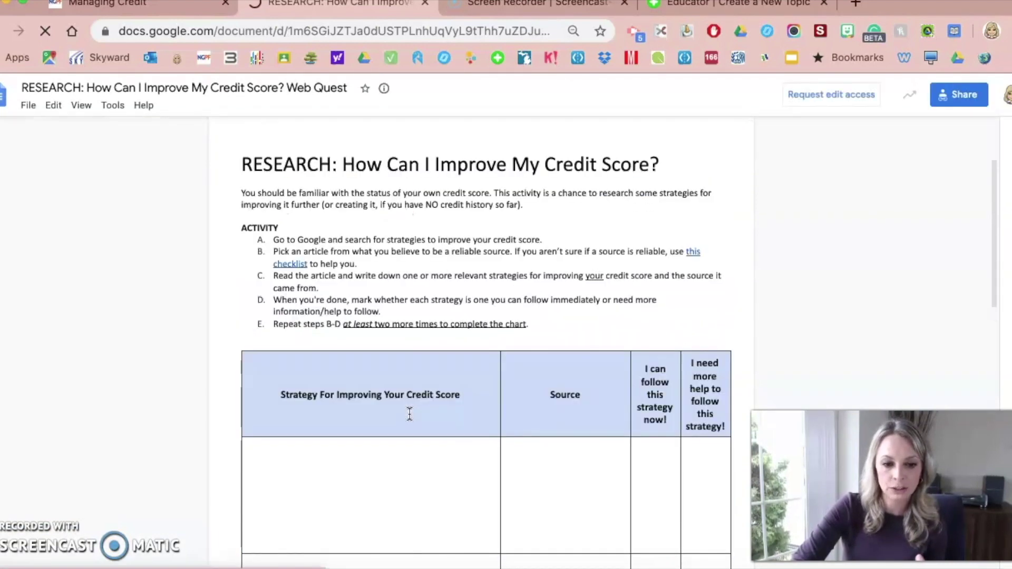
scroll(409, 414, "down", 3)
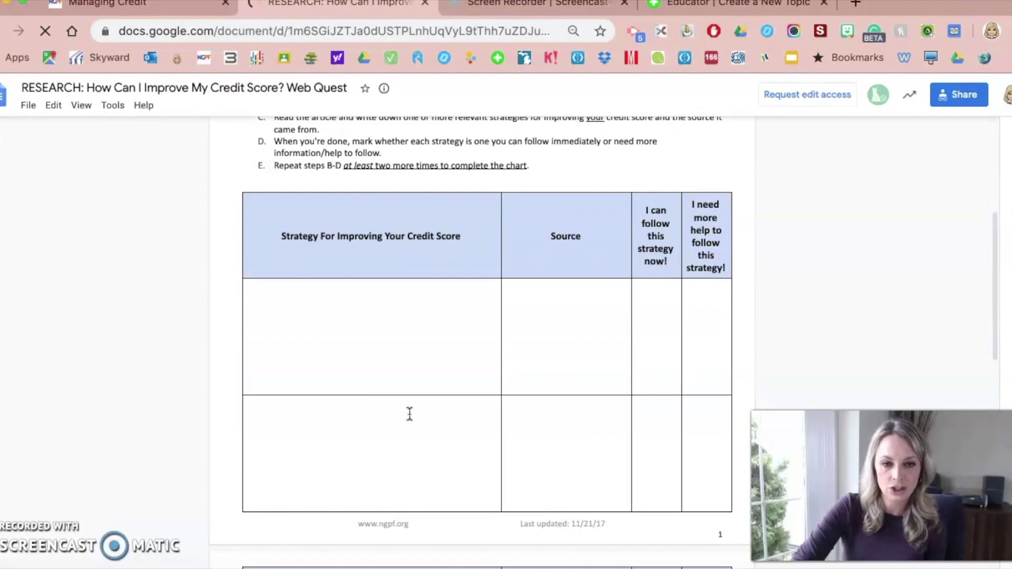
scroll(410, 414, "down", 10)
left_click(401, 415)
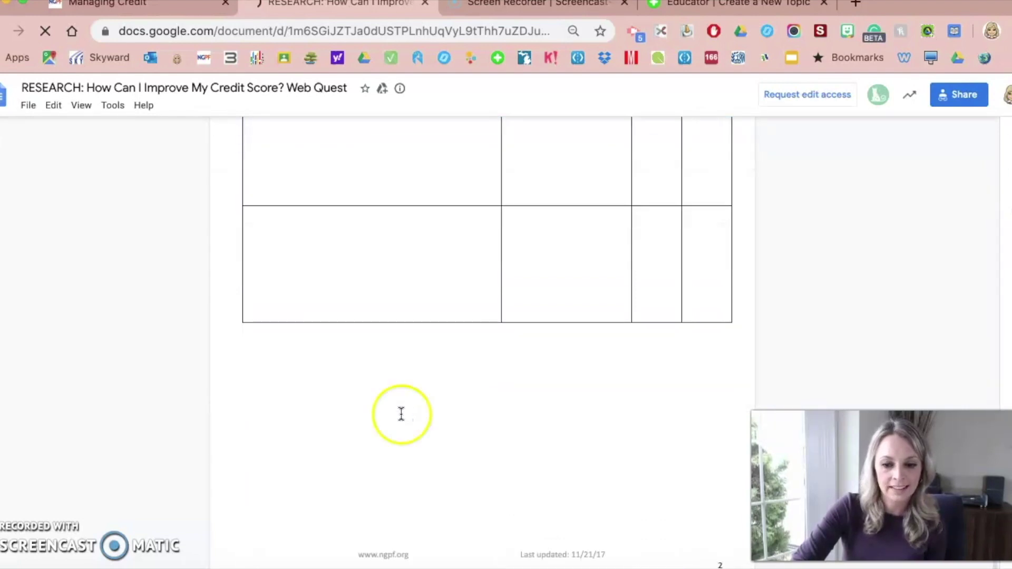
left_click(699, 10)
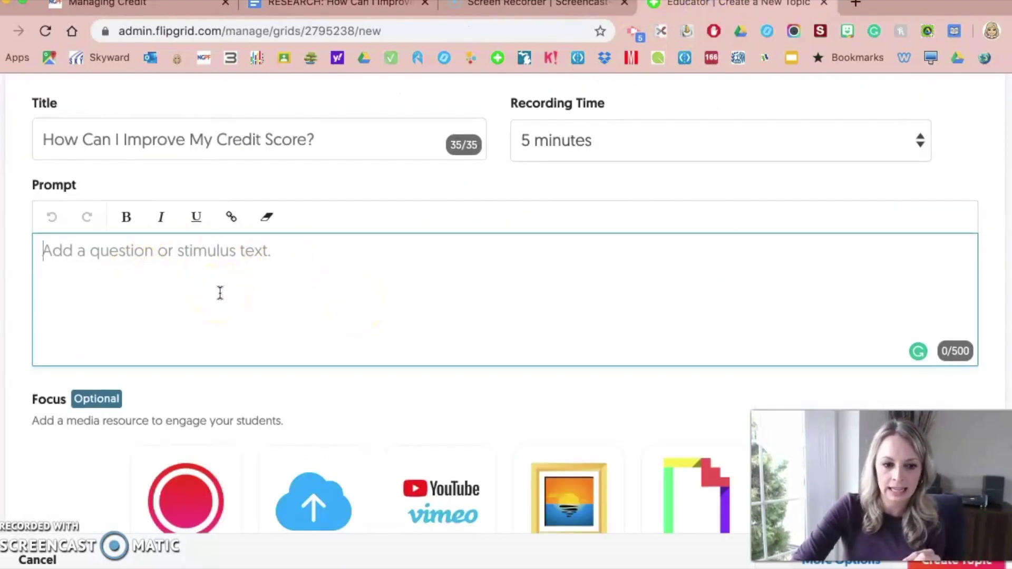
Look over the media focus options and try to create the topic with an empty prompt.
scroll(220, 293, "down", 5)
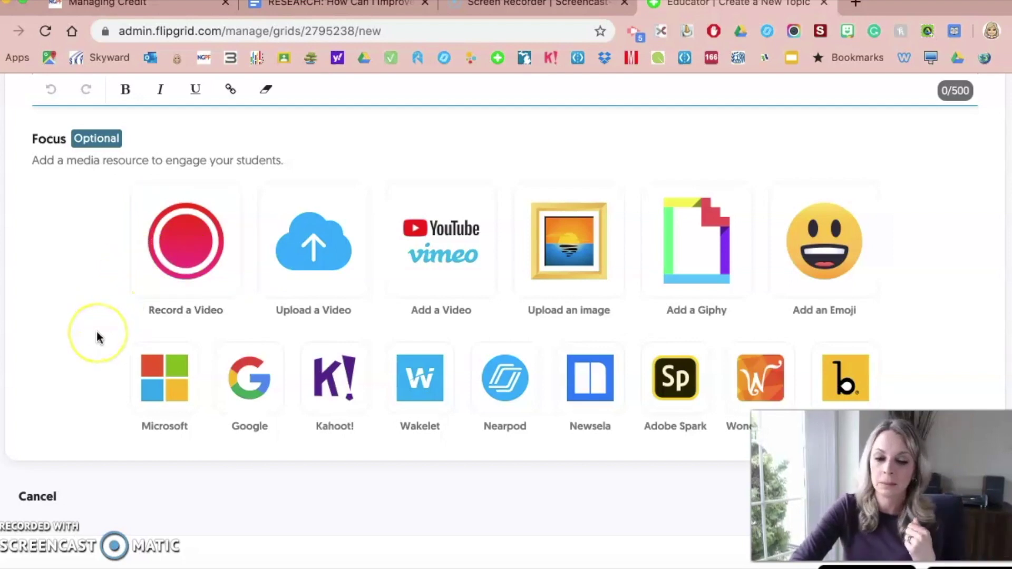
scroll(98, 337, "down", 3)
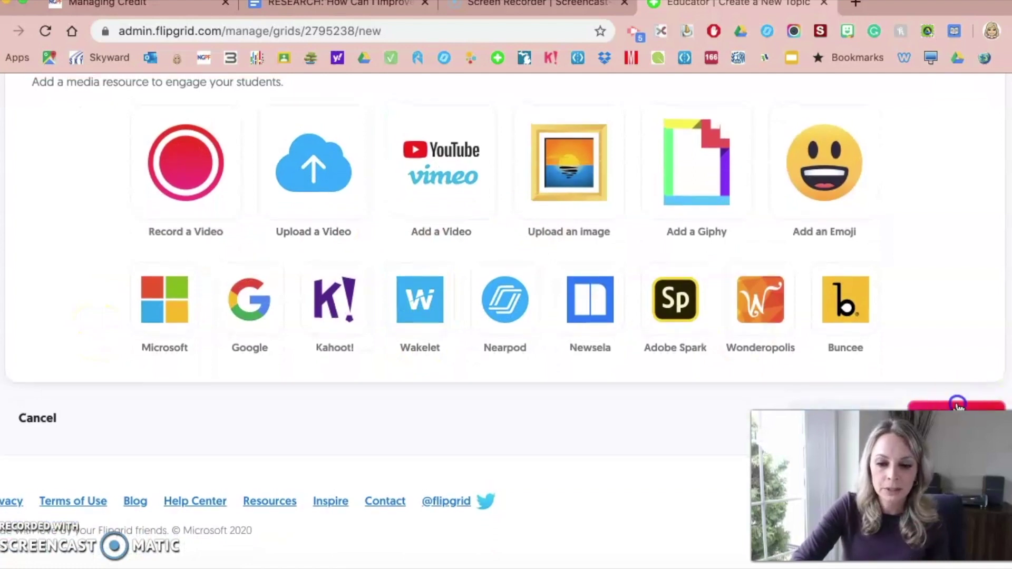
left_click(958, 405)
scroll(666, 363, "down", 2)
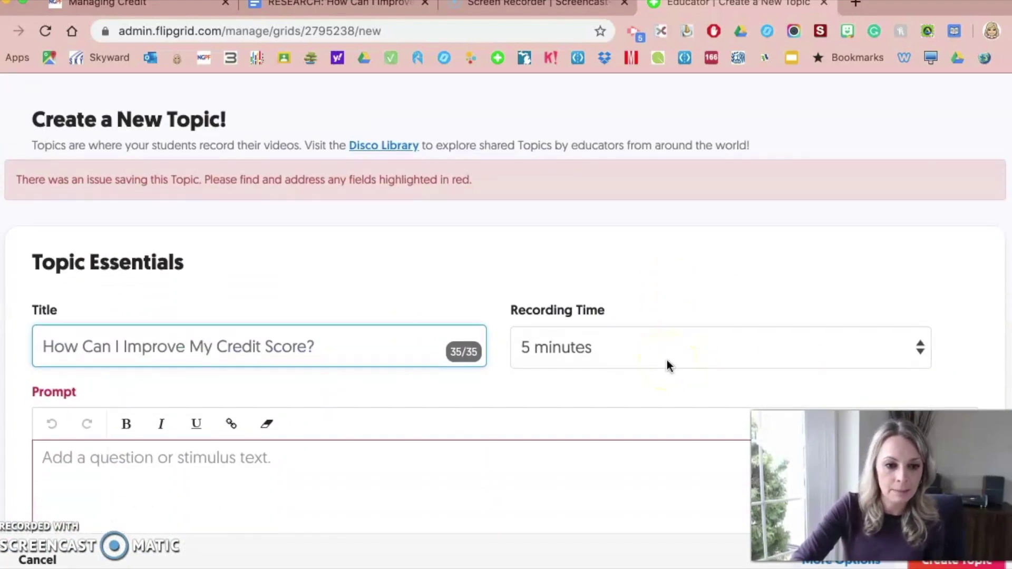
Enter "How can I improve my credit score?" as the topic's prompt.
scroll(578, 403, "down", 4)
left_click(282, 269)
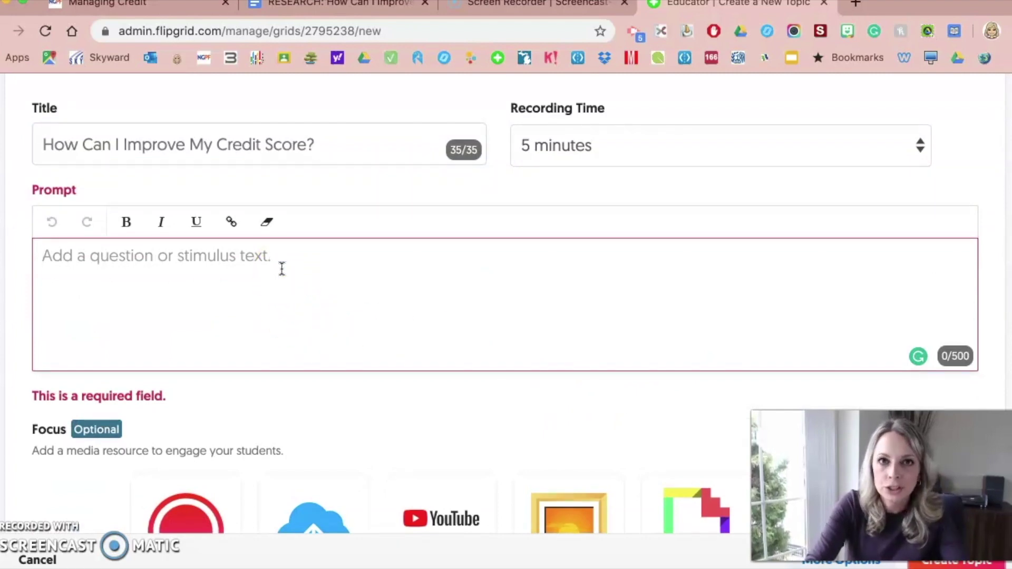
type("Ho")
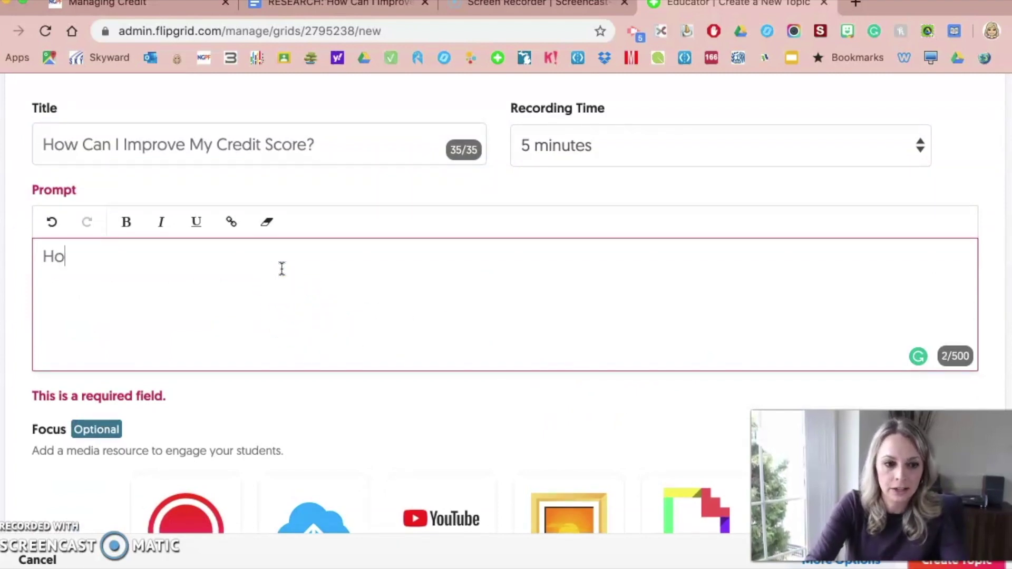
type("w can I impr")
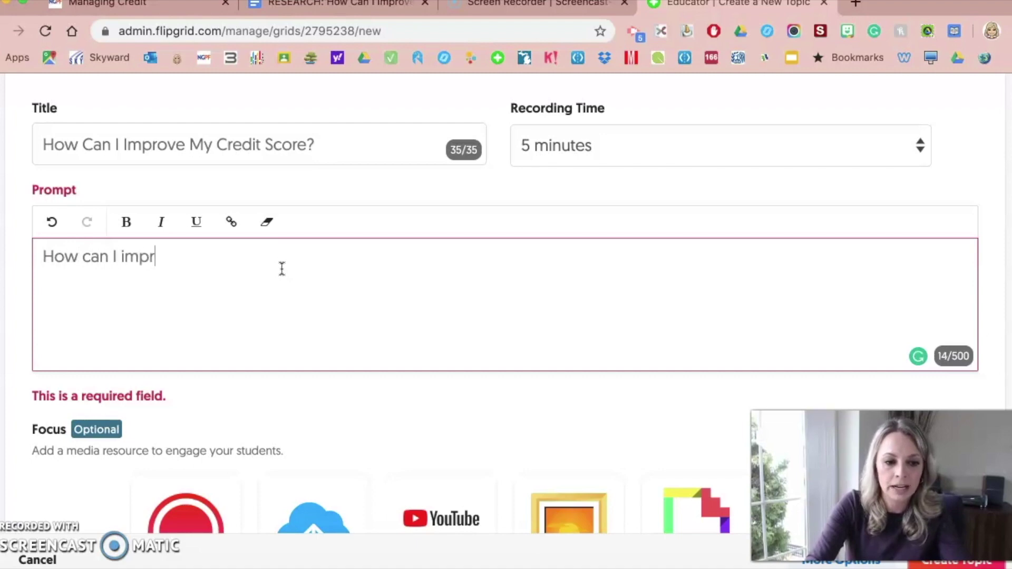
type("ove my credit")
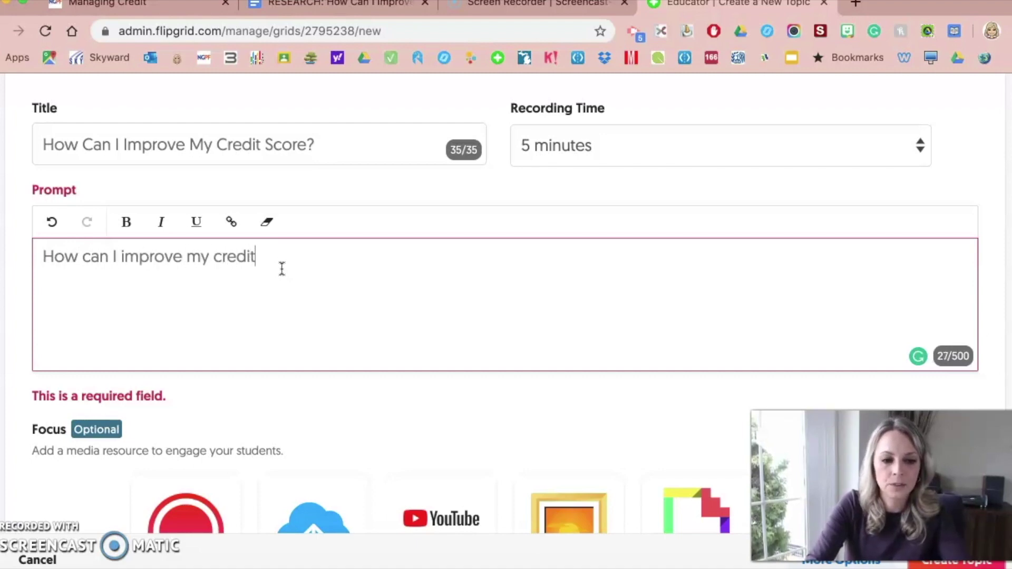
type(" score?")
left_click(831, 360)
Create the topic without a media focus and close the dialog for sharing its link.
scroll(831, 360, "down", 6)
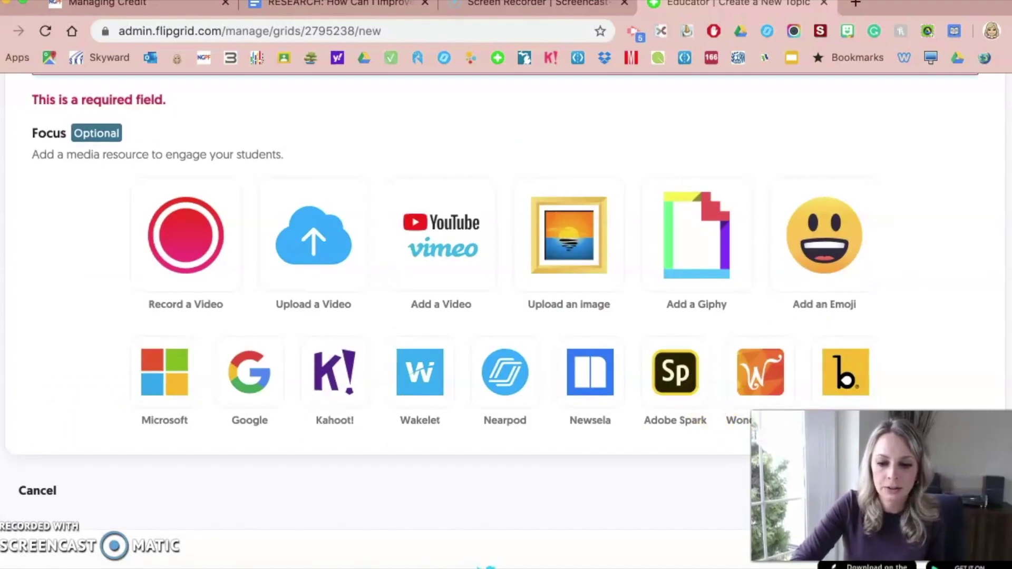
scroll(820, 389, "down", 2)
left_click(933, 399)
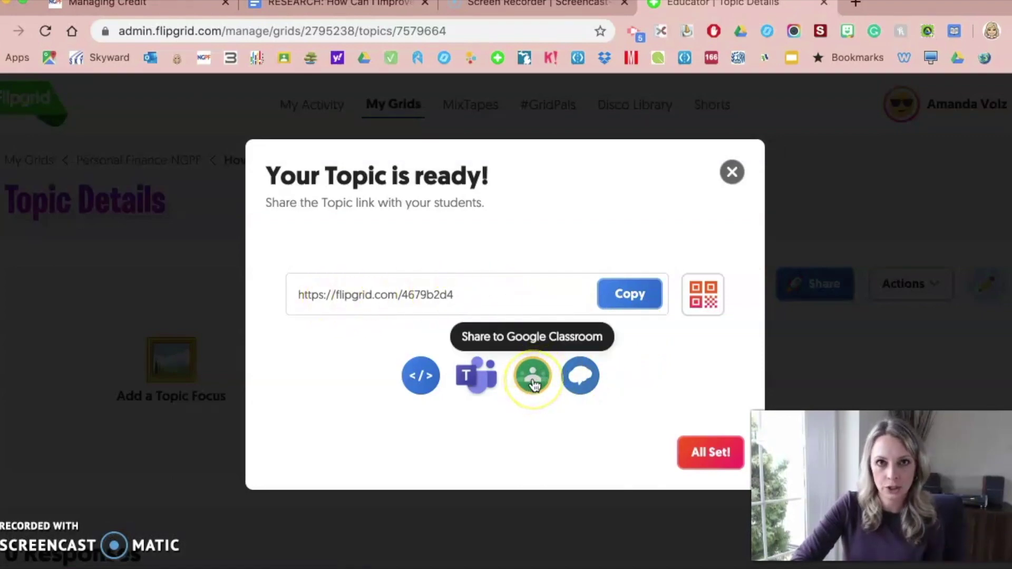
left_click(698, 451)
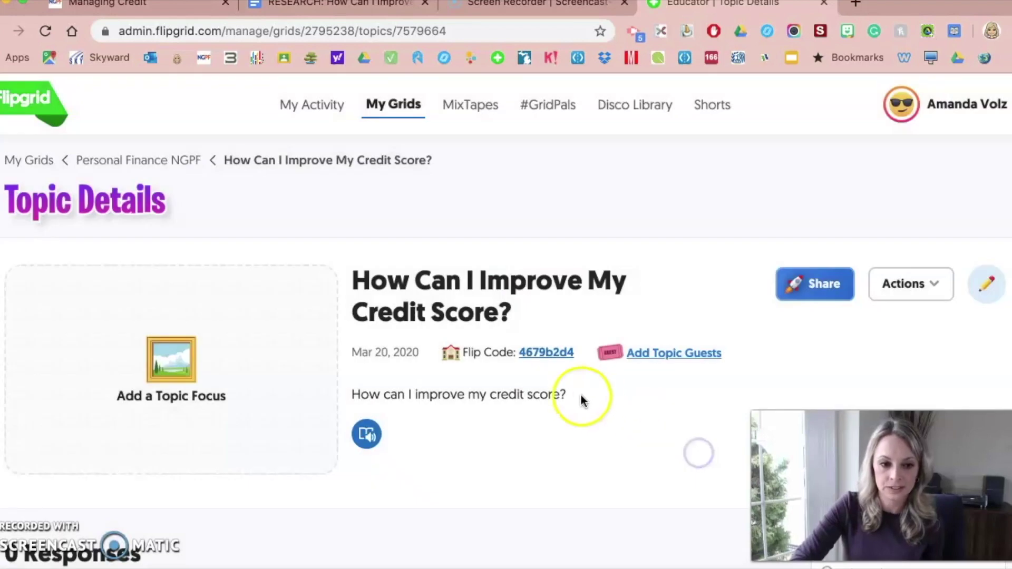
Return to the Personal Finance NGPF grid and examine the credit score topic's status options, leaving it set to Active.
left_click(196, 162)
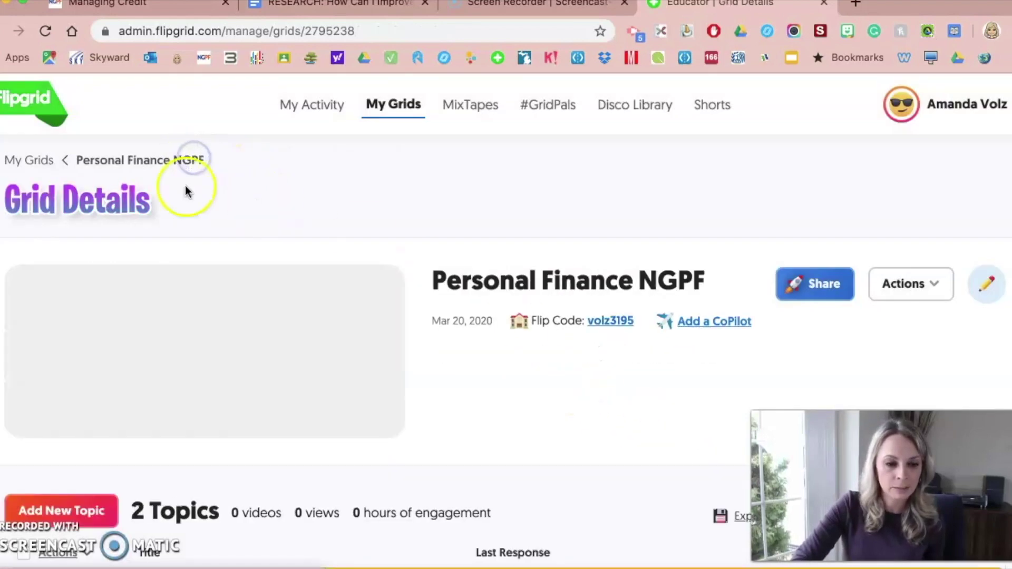
scroll(496, 337, "down", 5)
scroll(519, 348, "down", 1)
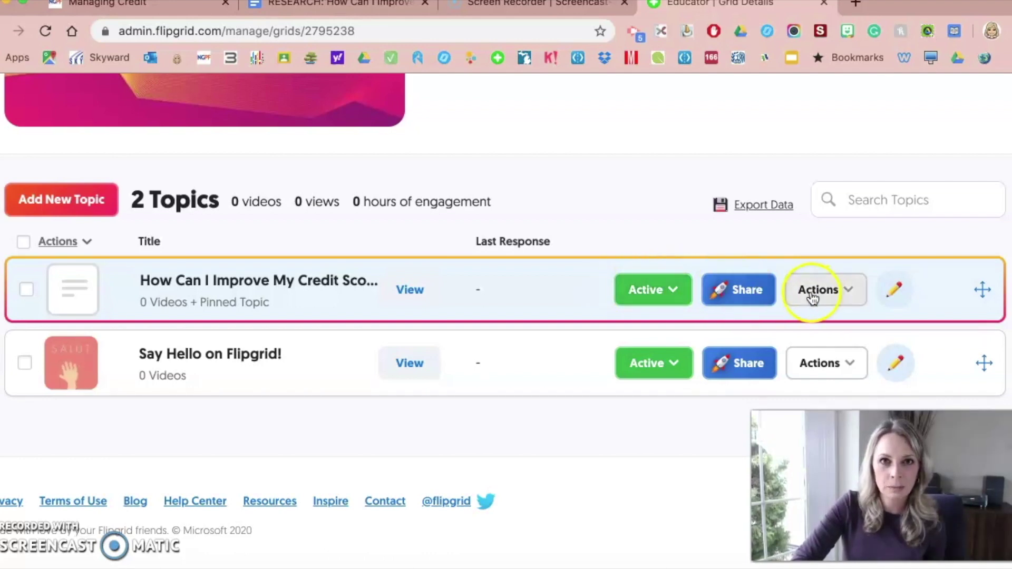
left_click(663, 298)
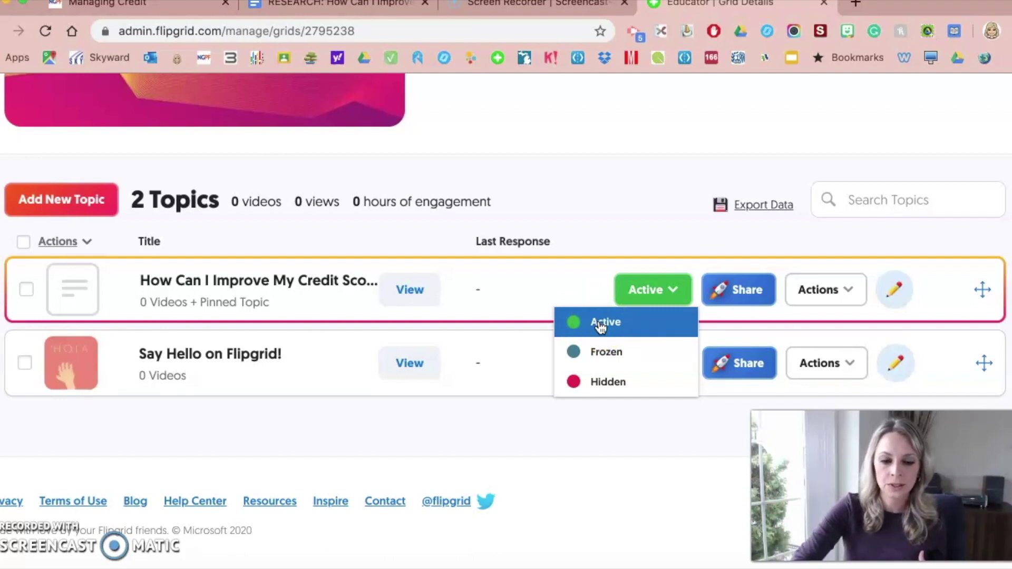
left_click(603, 346)
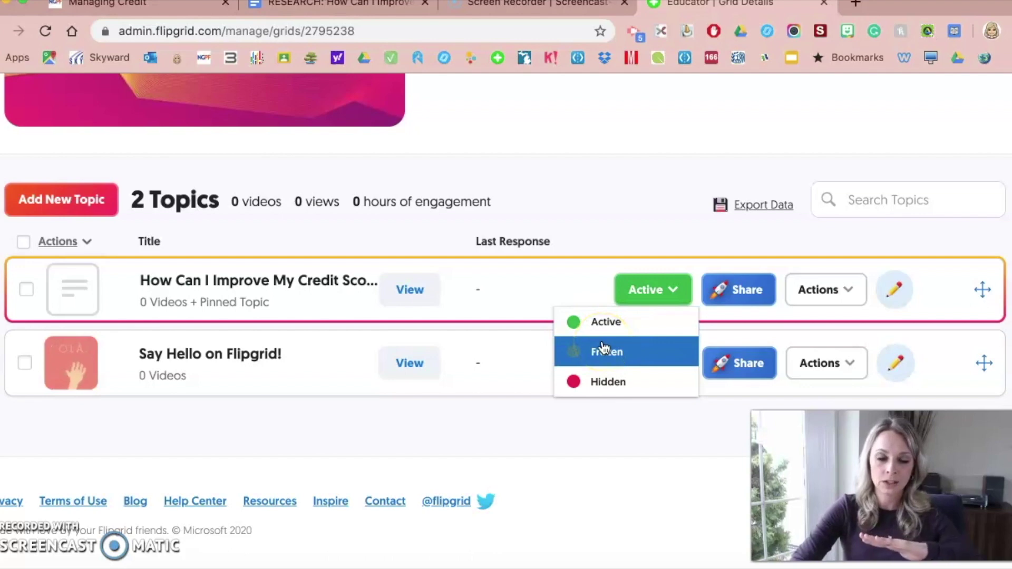
left_click(604, 382)
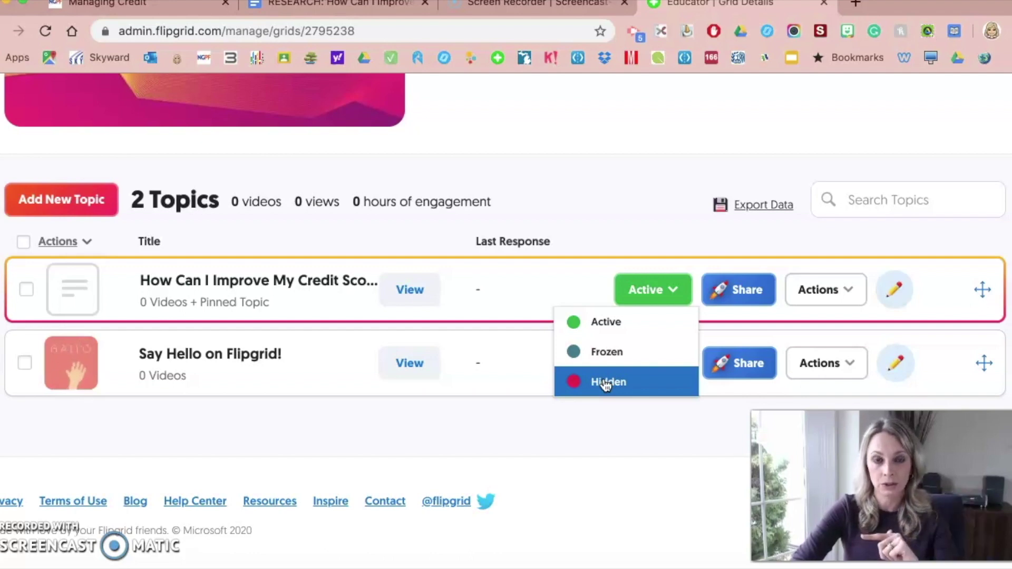
left_click(608, 384)
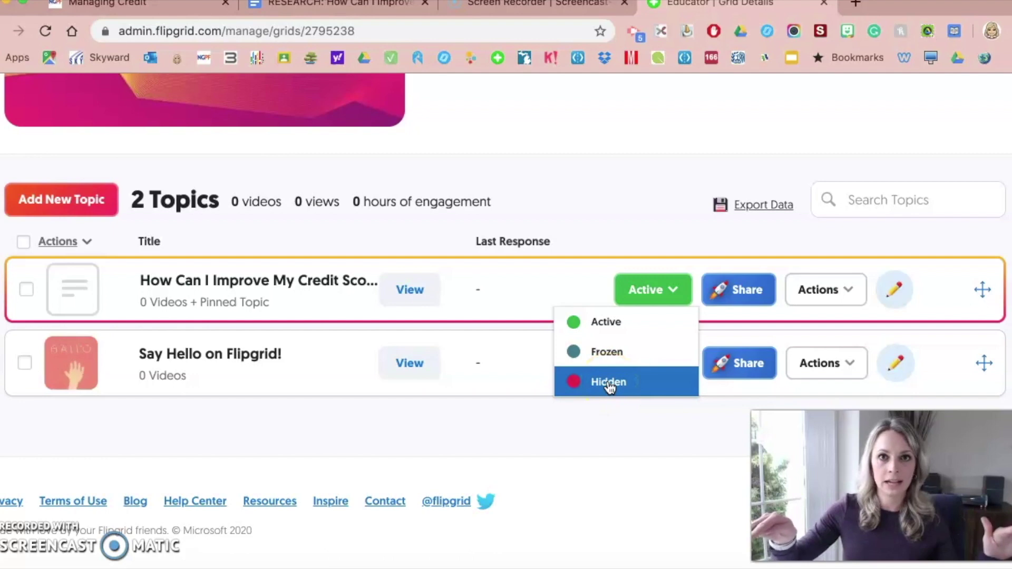
left_click(620, 327)
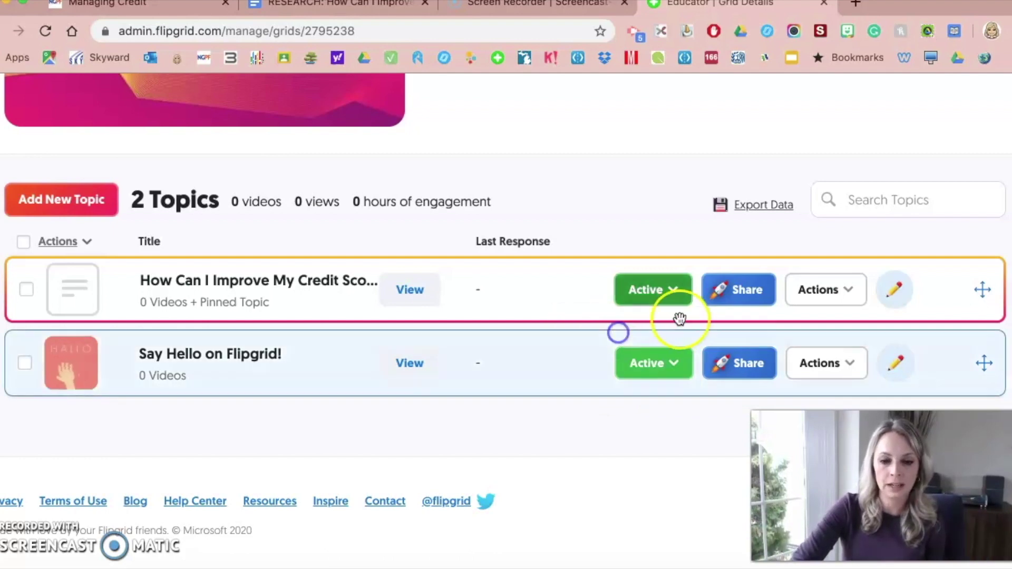
Review the credit score topic's sharing options and its list of available actions, closing both without making changes.
left_click(755, 302)
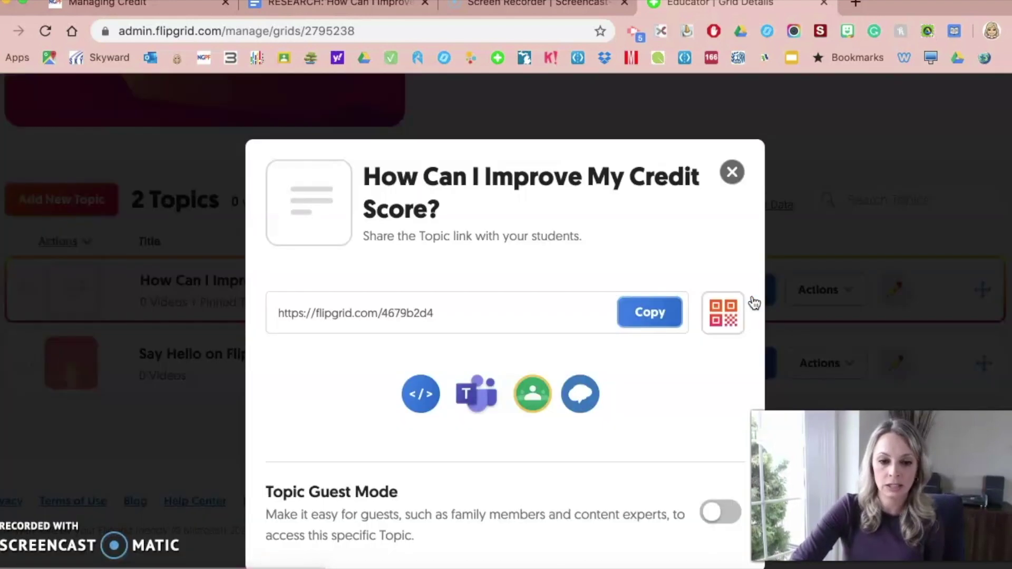
left_click(749, 285)
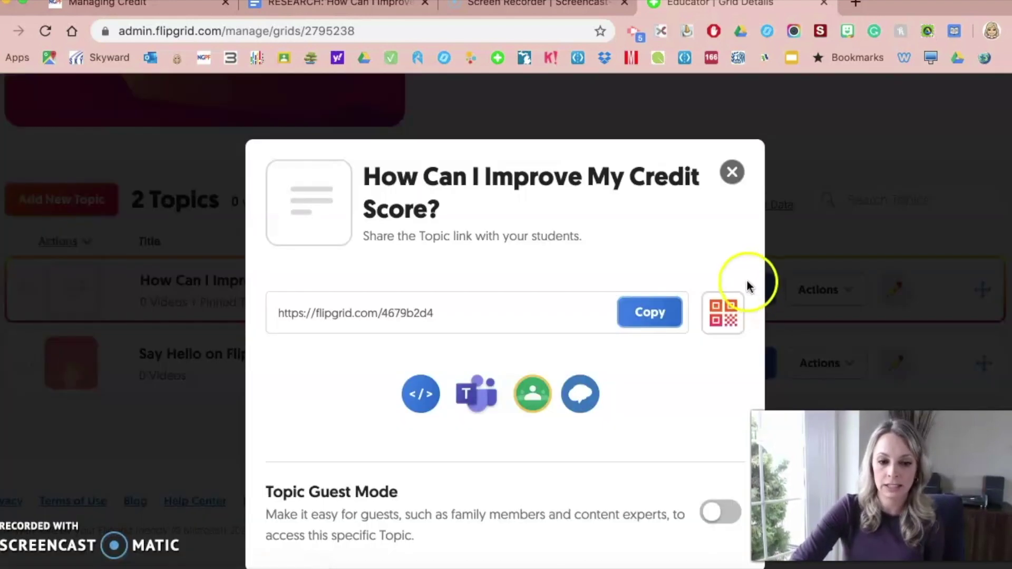
left_click(733, 172)
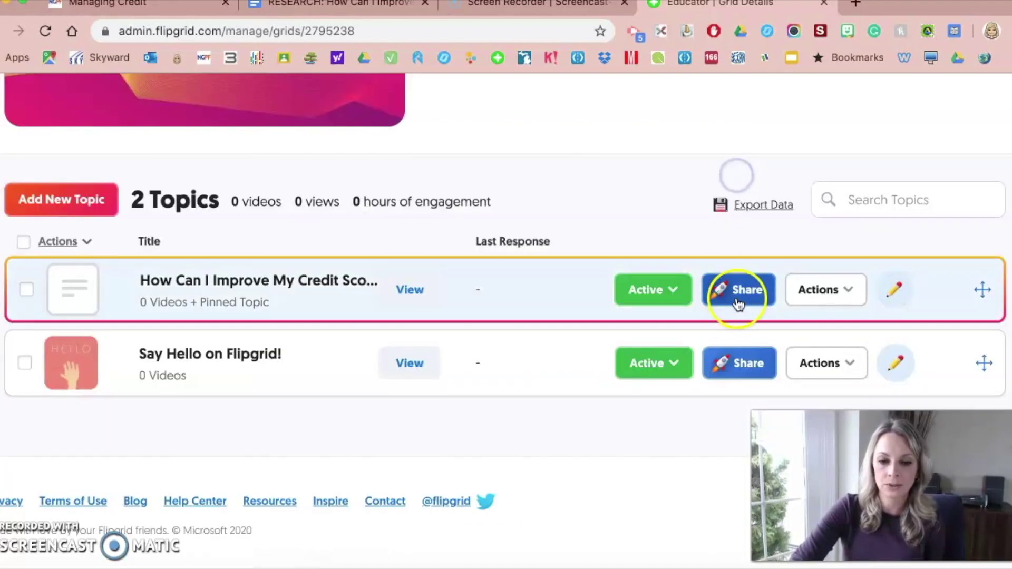
left_click(846, 295)
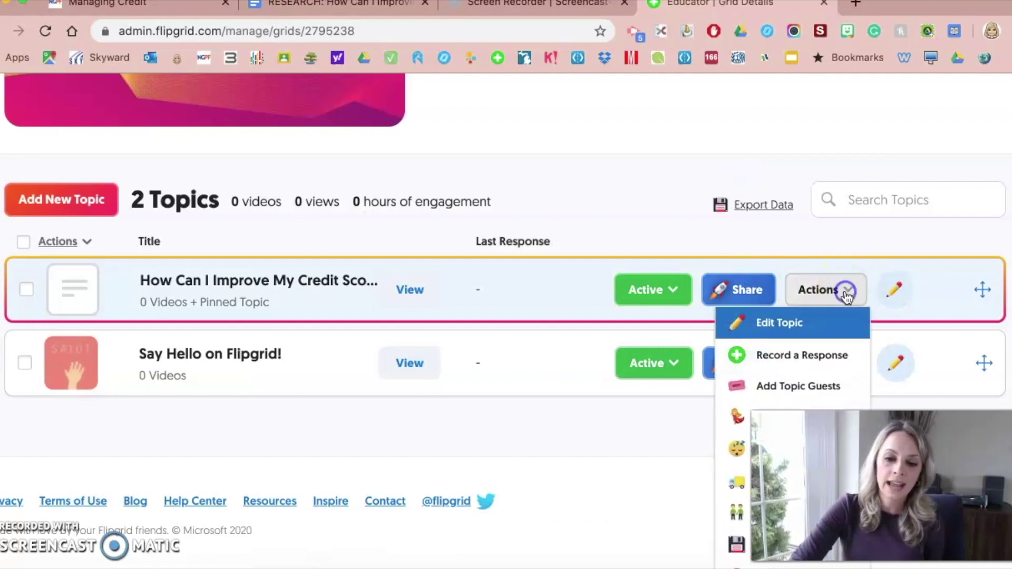
scroll(766, 406, "down", 1)
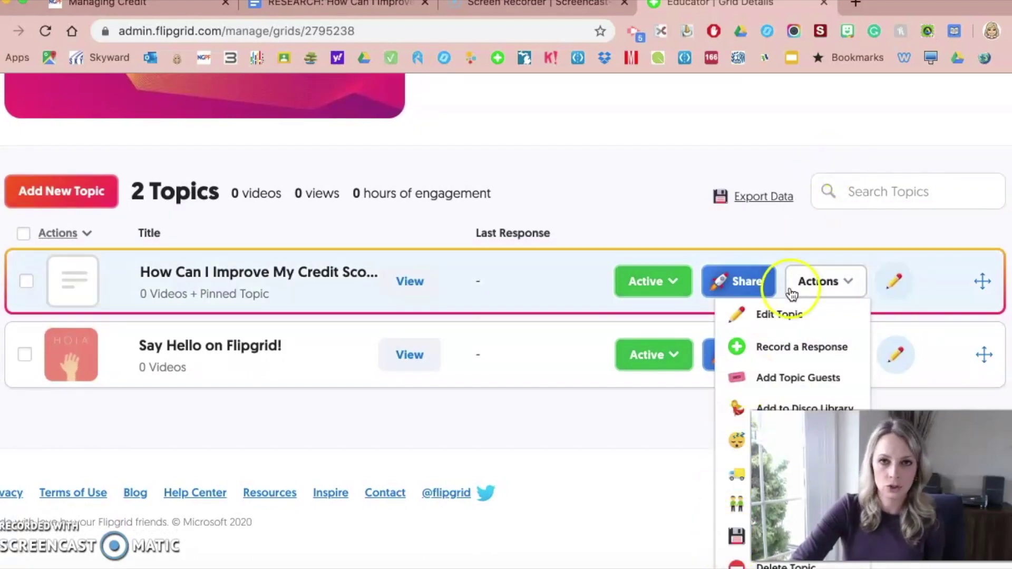
left_click(620, 196)
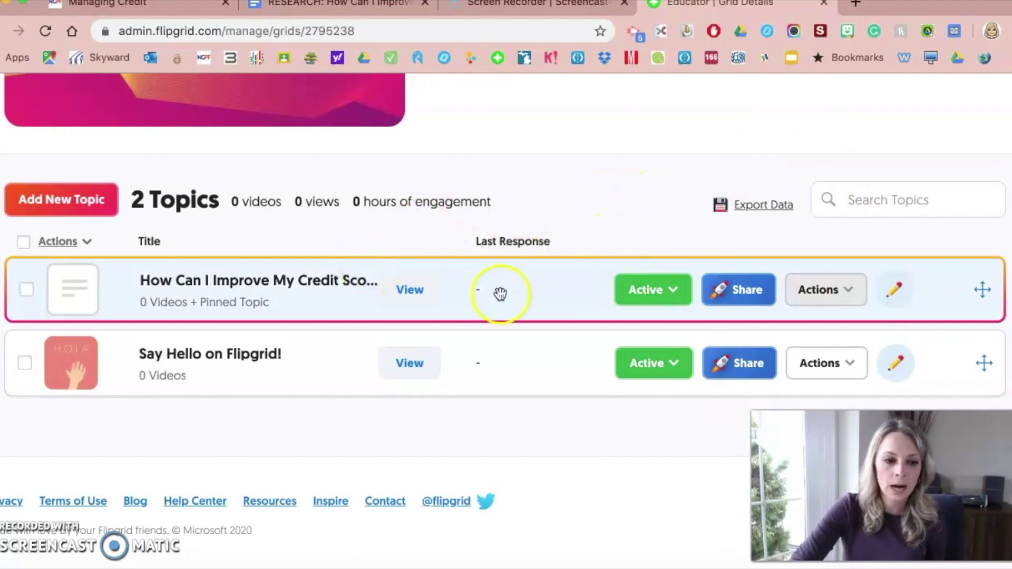
Check the bulk actions for the grid's topics, and return to the beginning of the grid details.
scroll(490, 296, "up", 1)
scroll(490, 296, "up", 2)
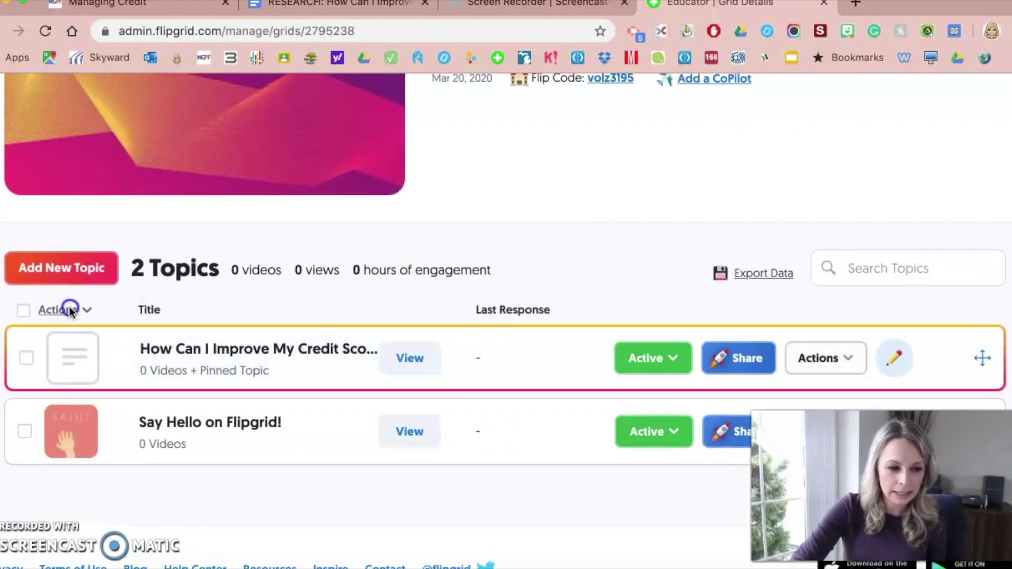
left_click(90, 310)
scroll(668, 271, "down", 2)
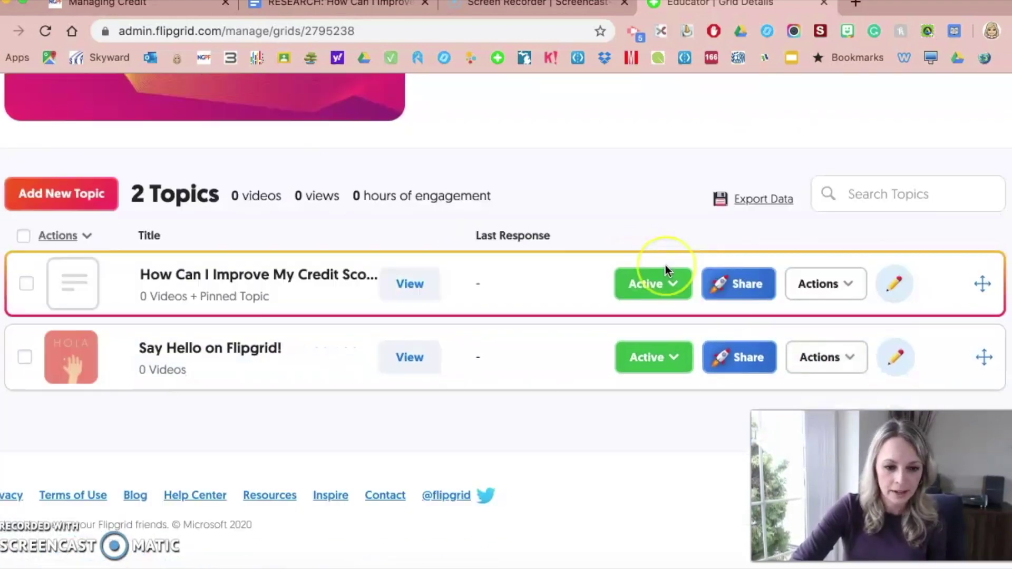
scroll(666, 265, "up", 8)
left_click(266, 218)
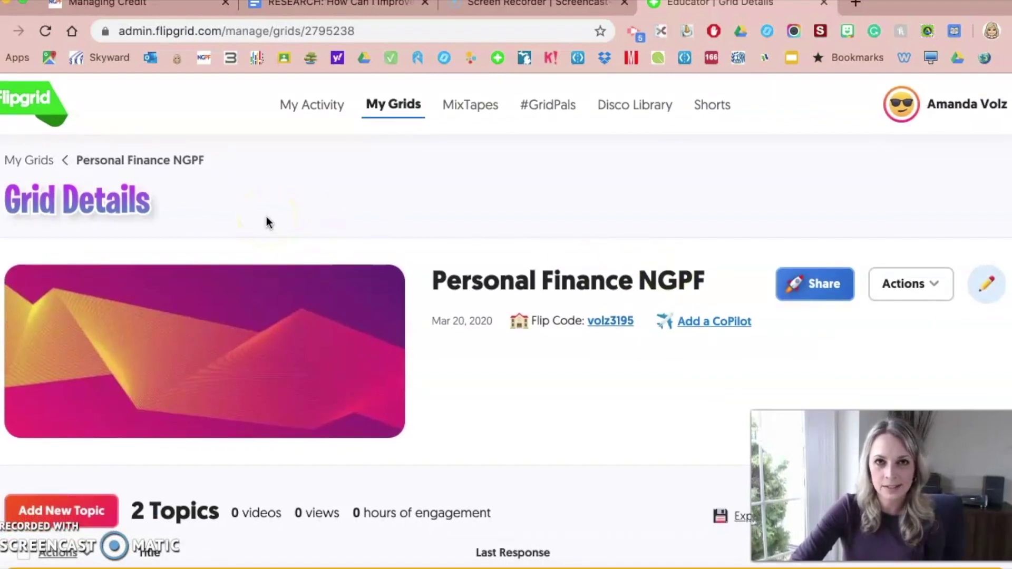
Go back to the list of all grids and open the Financial Management 1st Hour grid to see its topics.
left_click(40, 160)
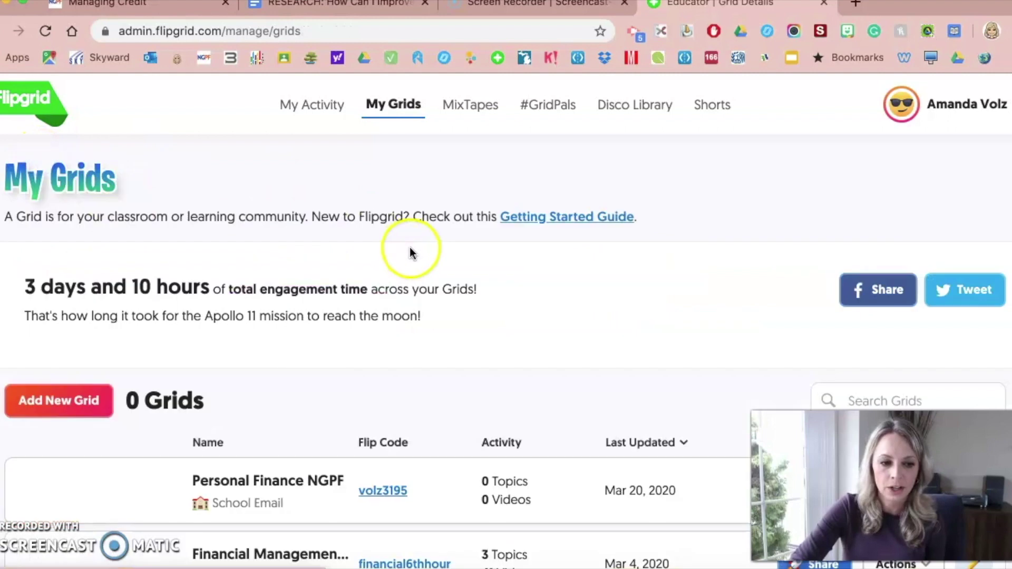
scroll(419, 340, "down", 8)
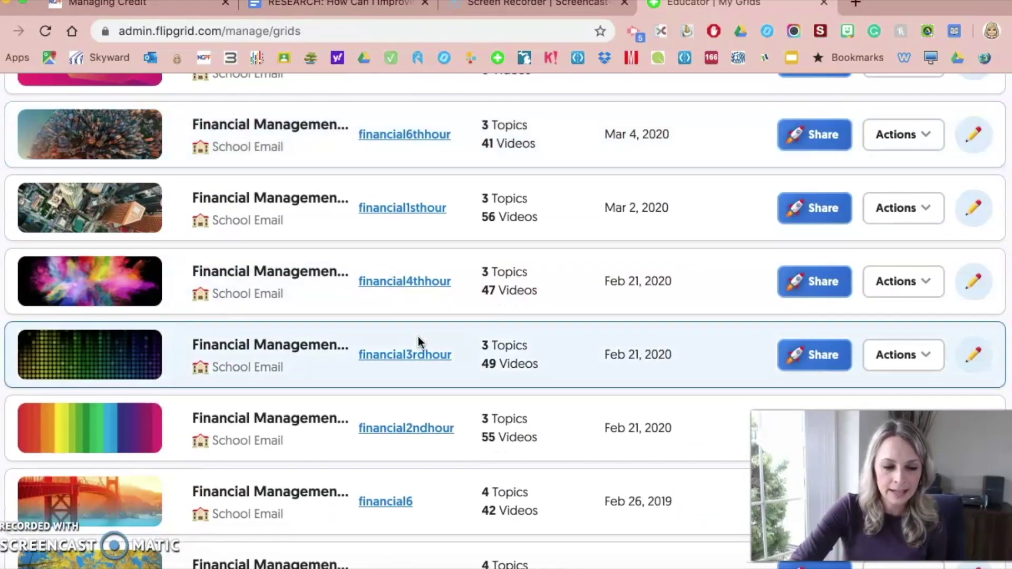
scroll(325, 218, "up", 1)
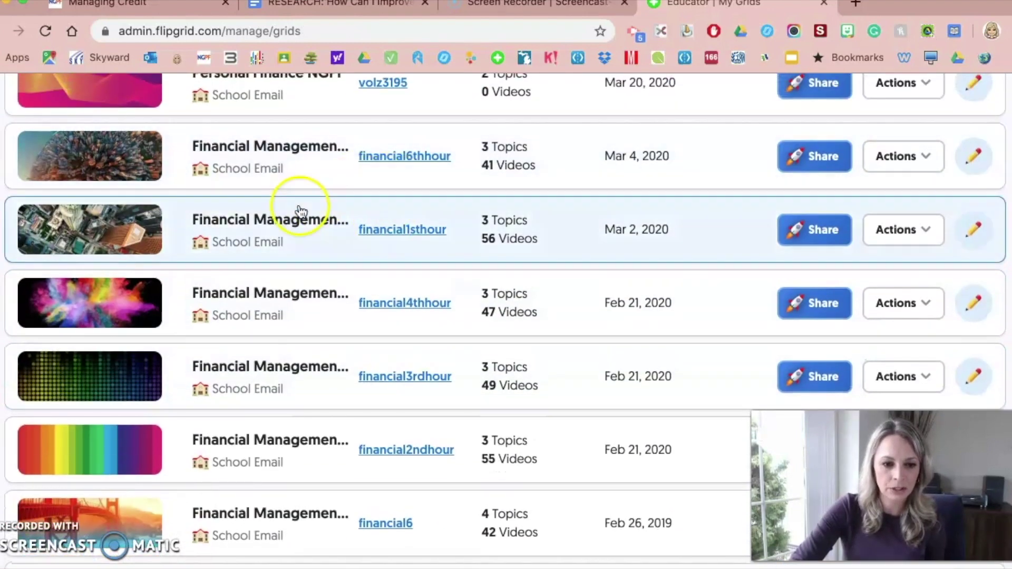
left_click(320, 225)
scroll(463, 350, "down", 6)
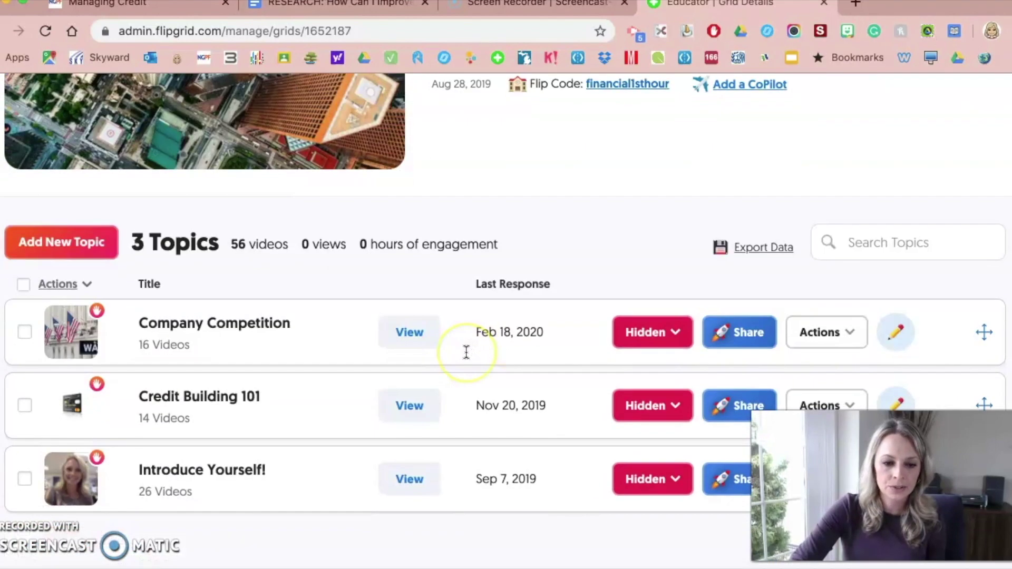
Look through the grid's existing topics and open "Introduce Yourself!" to view its video focus and prompt.
left_click(225, 234)
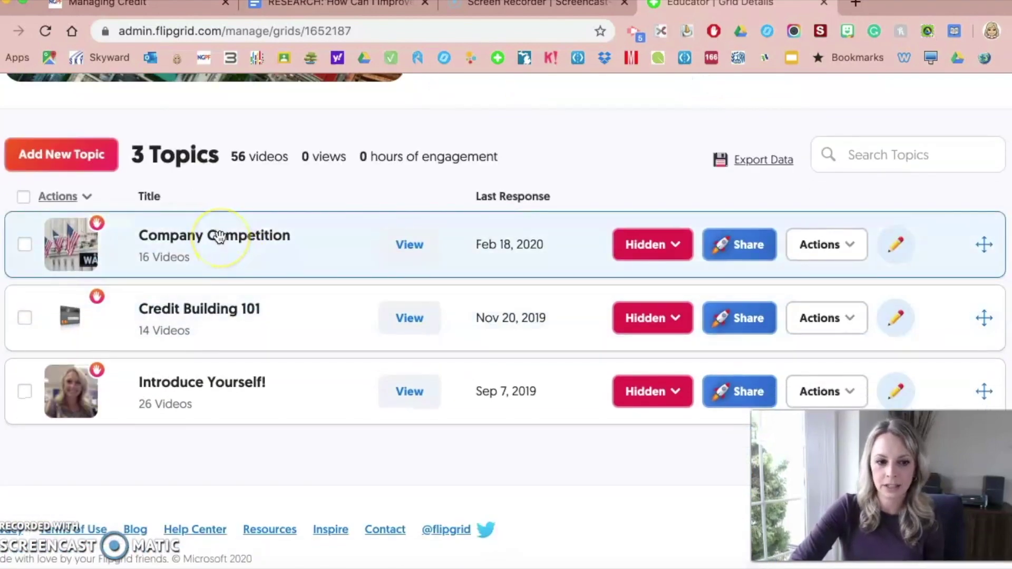
left_click(245, 313)
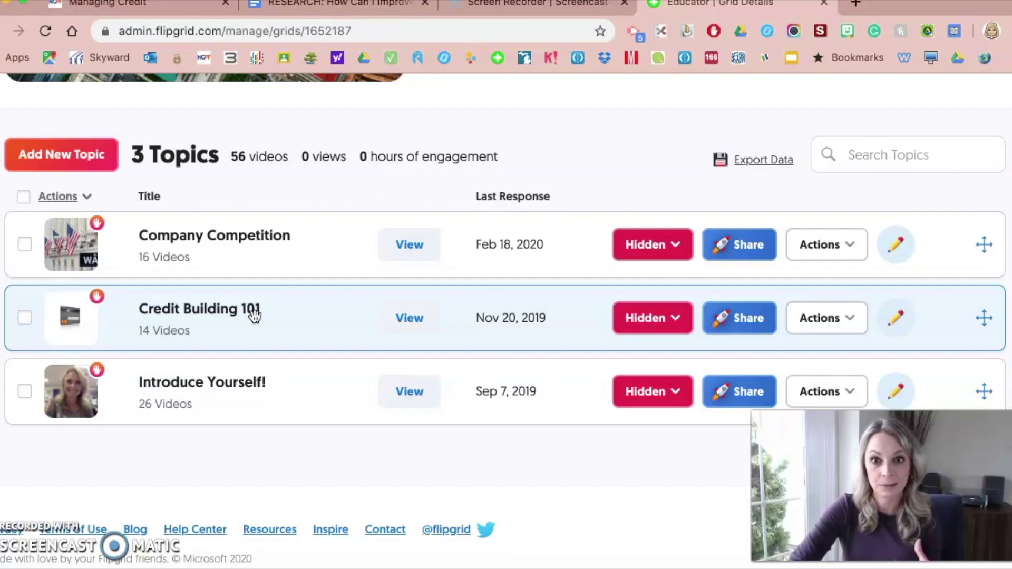
left_click(227, 406)
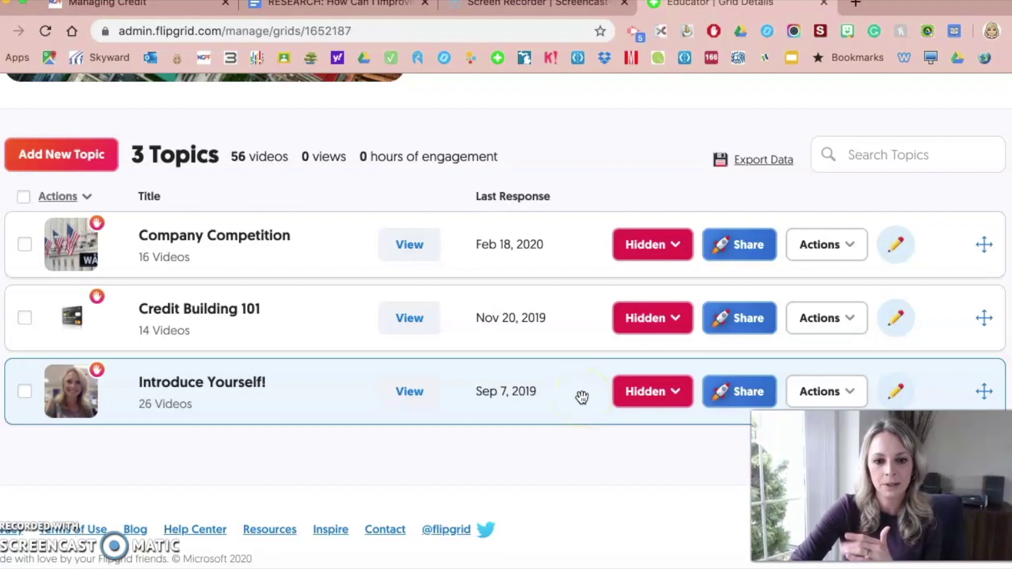
left_click(239, 379)
left_click(364, 361)
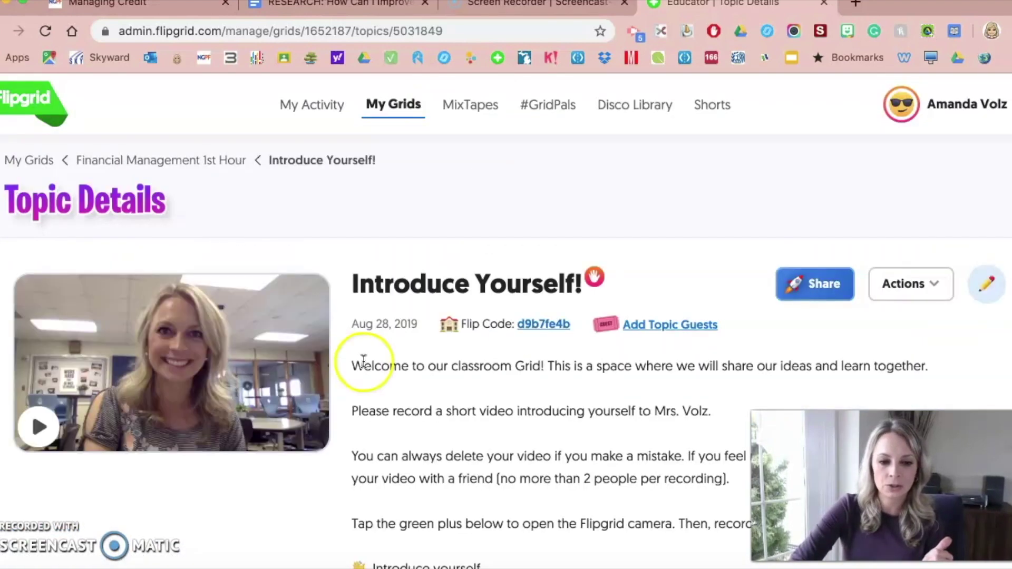
scroll(363, 363, "down", 1)
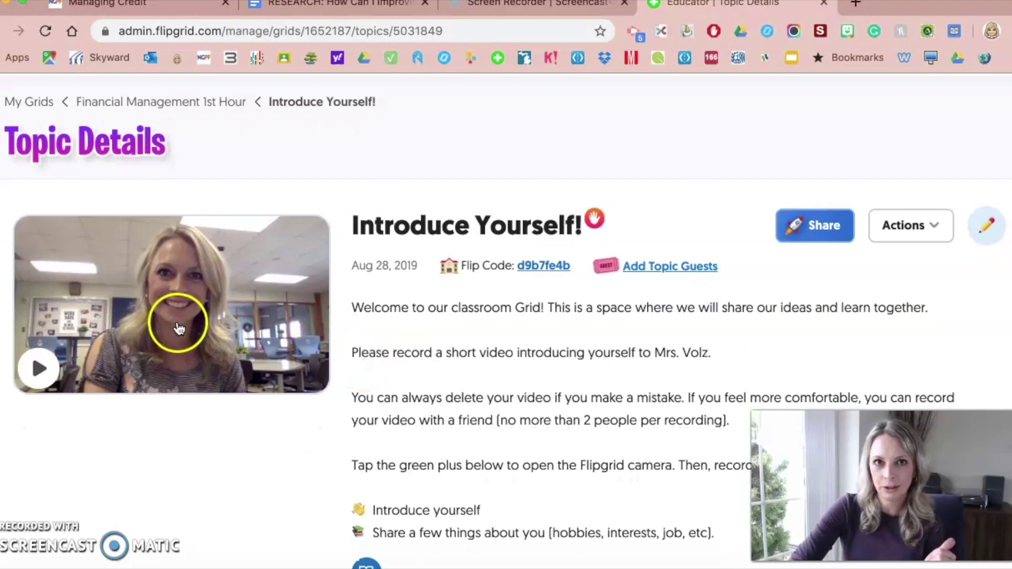
Look through the topic's prompt and the full list of student responses submitted to "Introduce Yourself!".
scroll(293, 351, "down", 1)
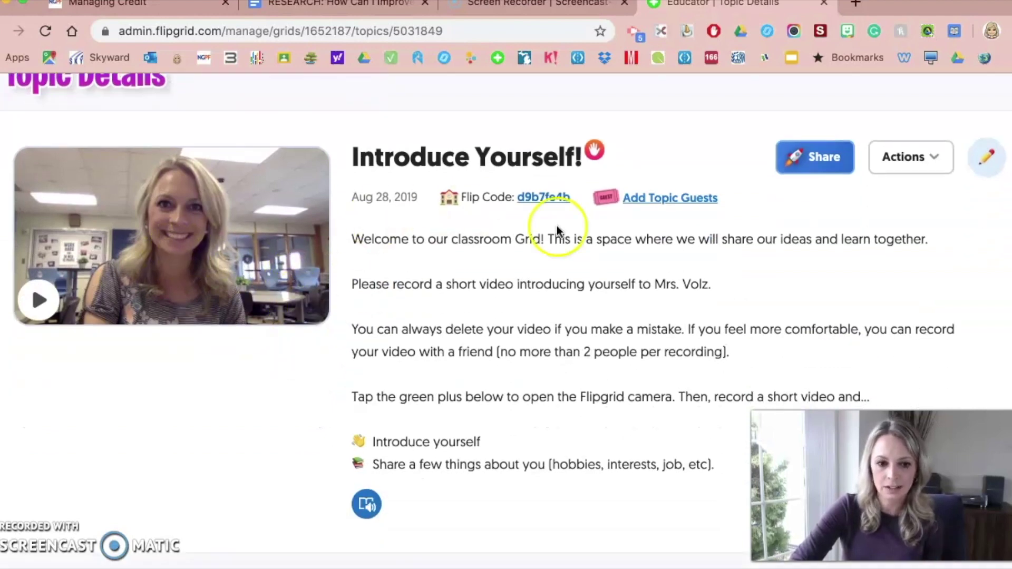
scroll(526, 442, "down", 1)
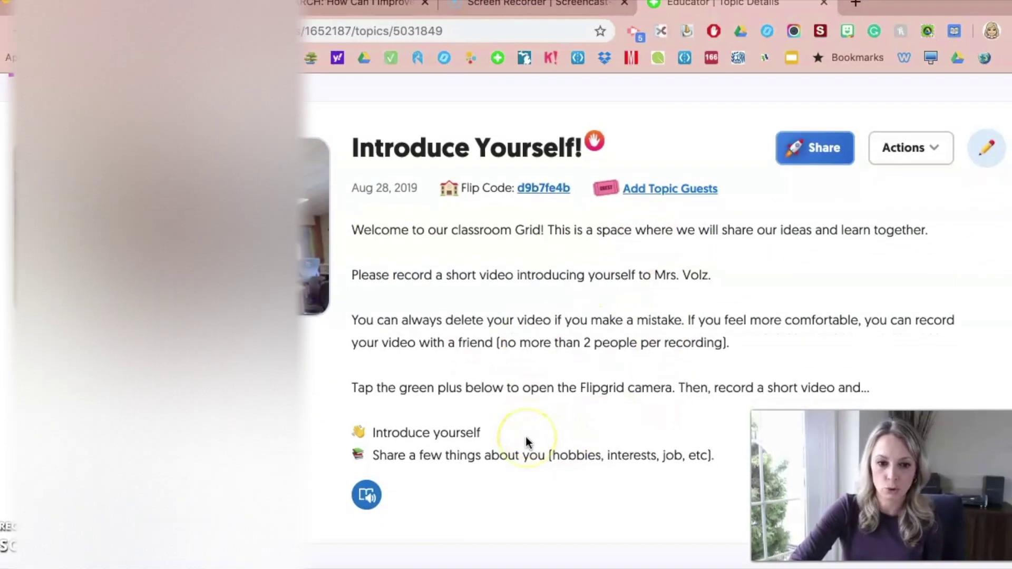
scroll(526, 438, "down", 9)
scroll(526, 437, "down", 2)
scroll(527, 442, "down", 10)
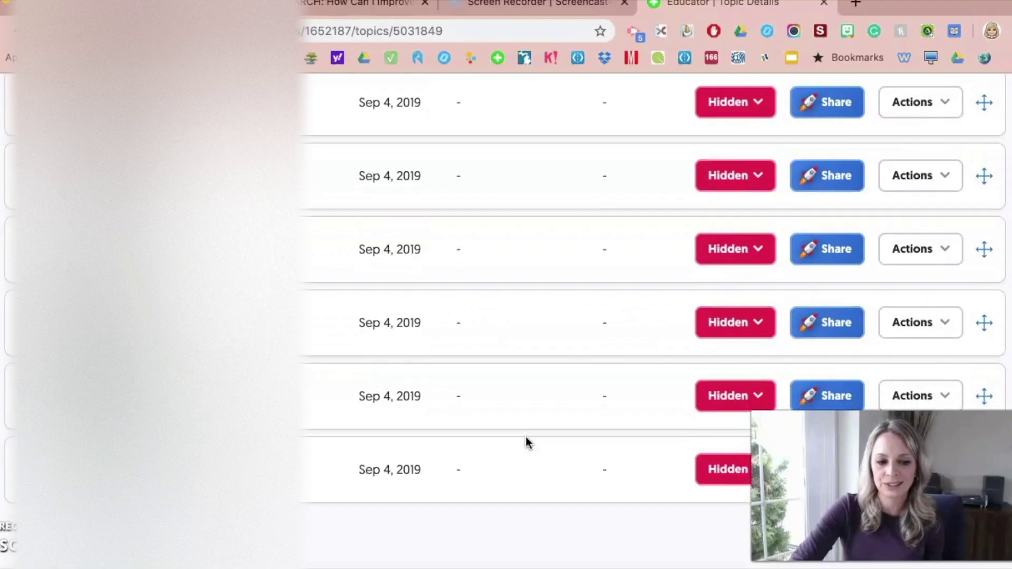
scroll(526, 437, "down", 2)
scroll(526, 437, "up", 3)
scroll(526, 437, "down", 1)
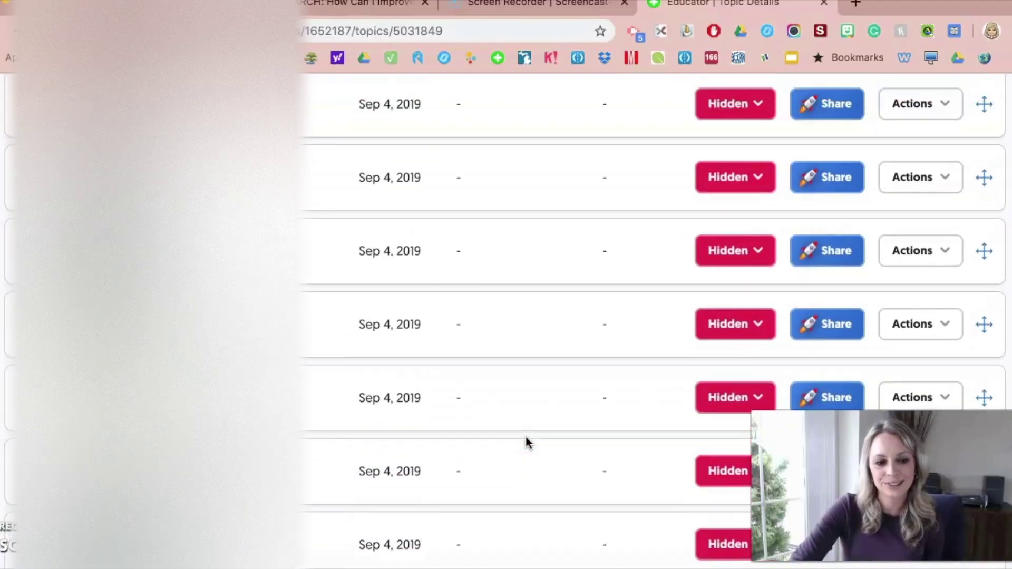
scroll(526, 437, "up", 1)
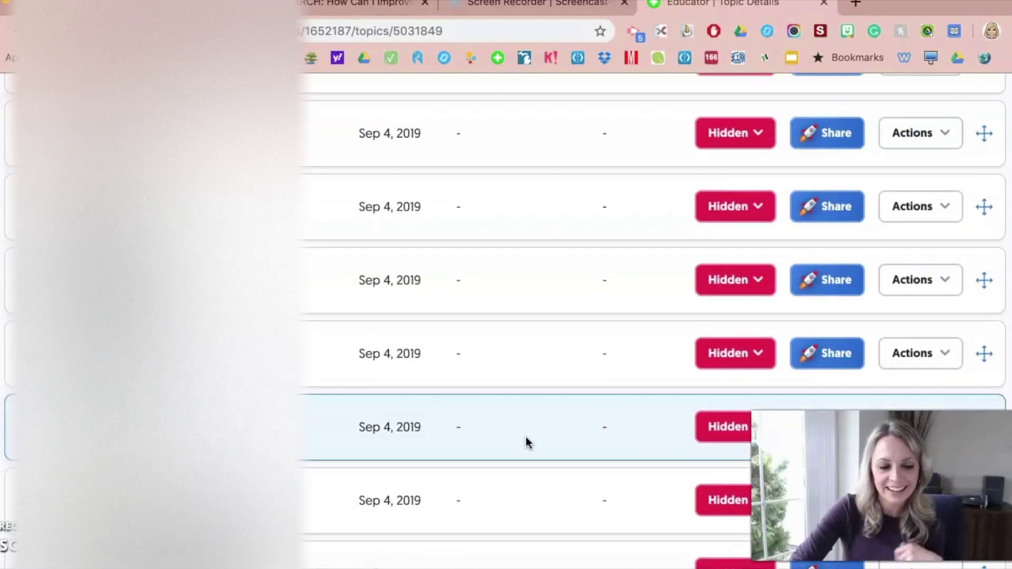
scroll(527, 442, "up", 7)
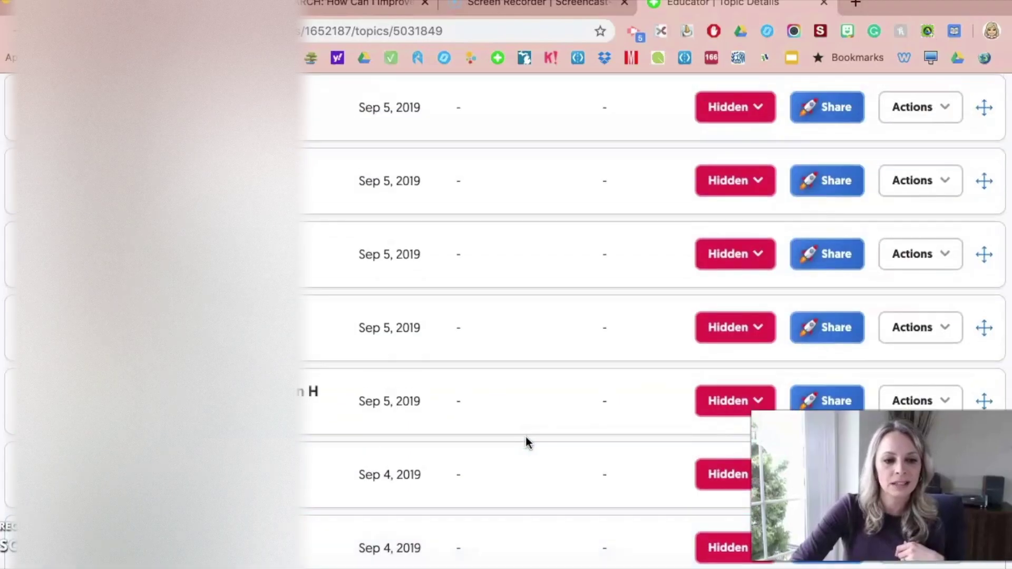
scroll(526, 442, "up", 2)
left_click(384, 374)
left_click_drag(312, 287, 311, 235)
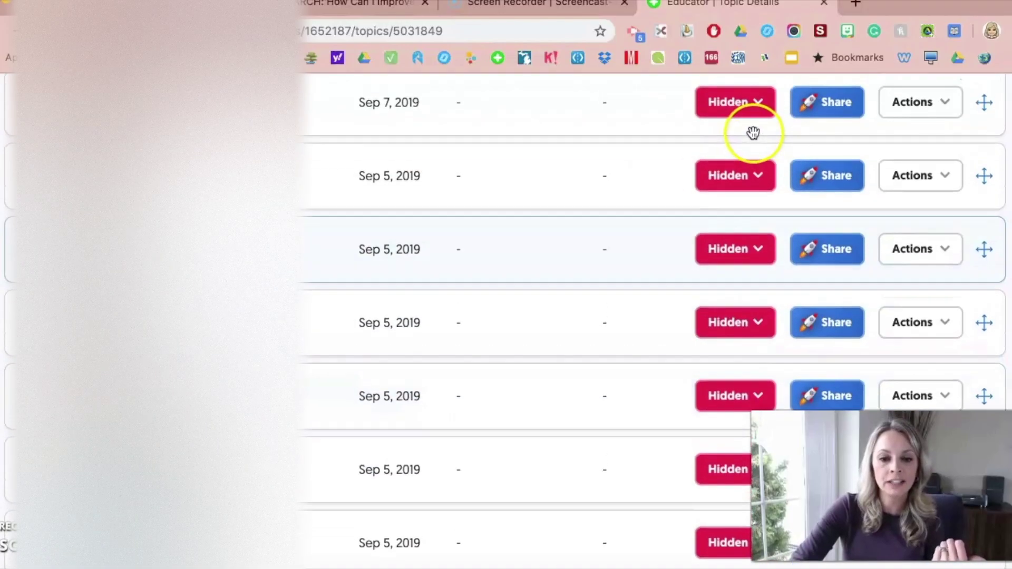
Check the status options available for the student response dated Sep 7, 2019.
scroll(709, 390, "up", 1)
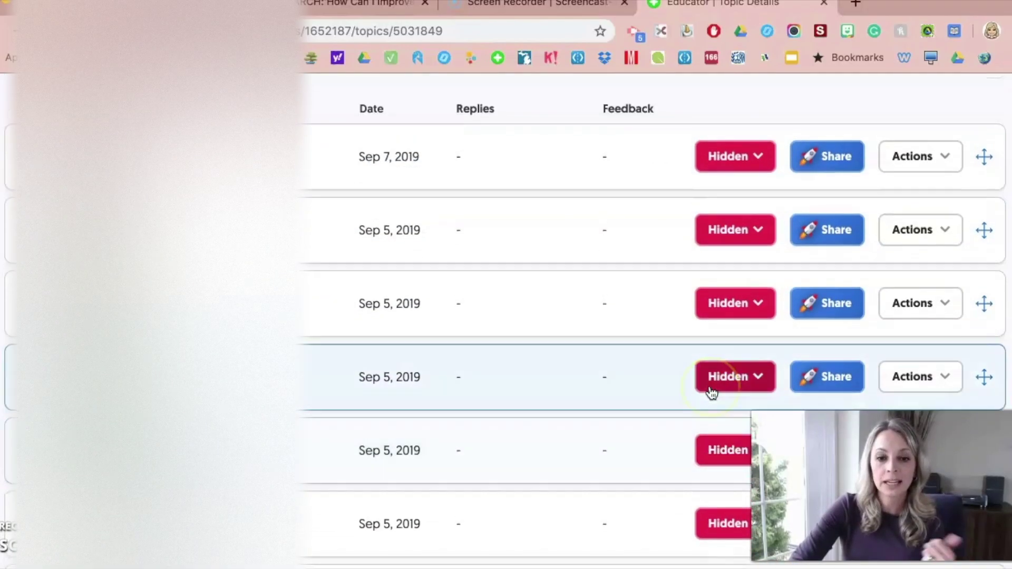
scroll(712, 392, "up", 5)
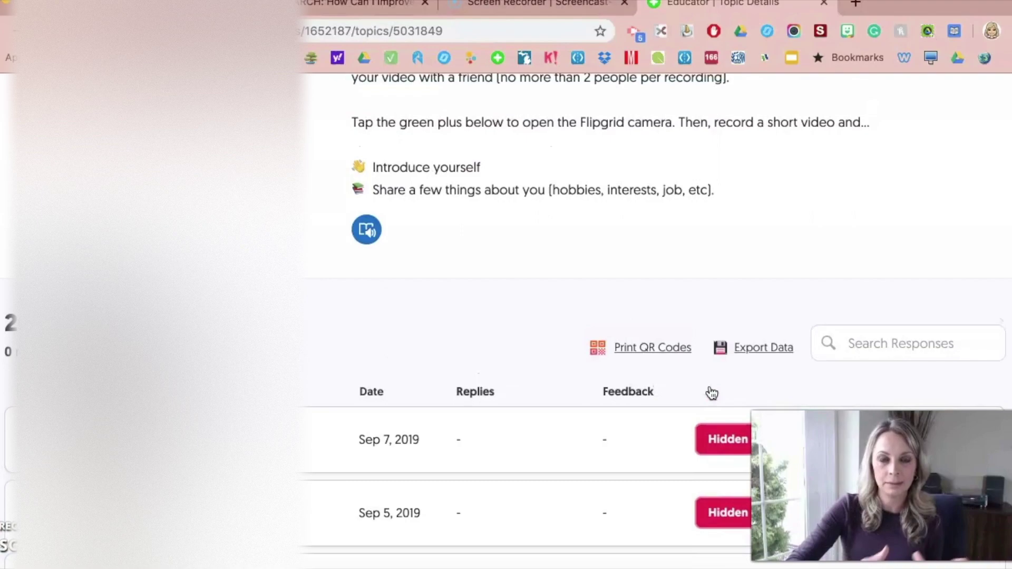
scroll(712, 393, "down", 3)
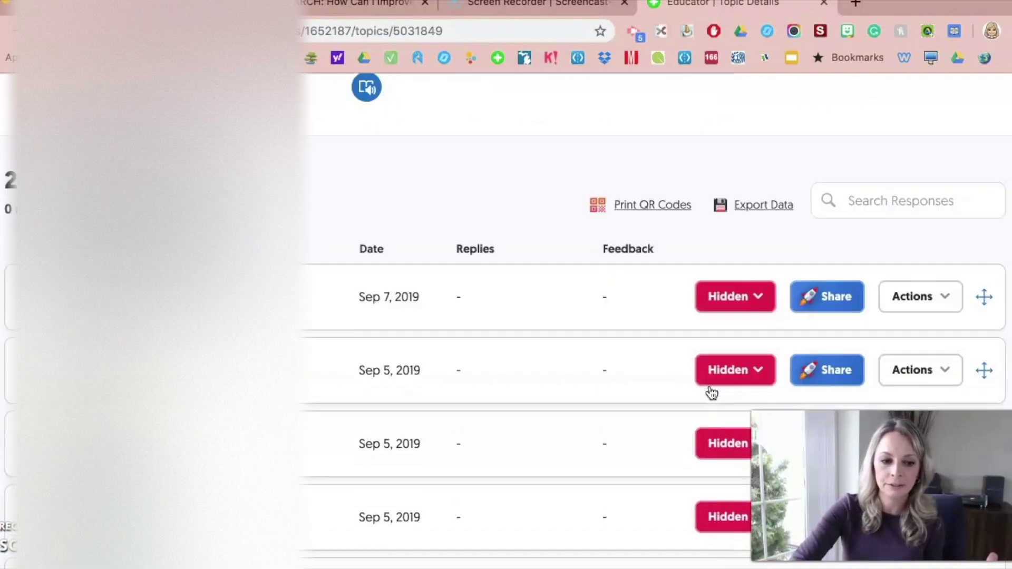
scroll(712, 392, "down", 2)
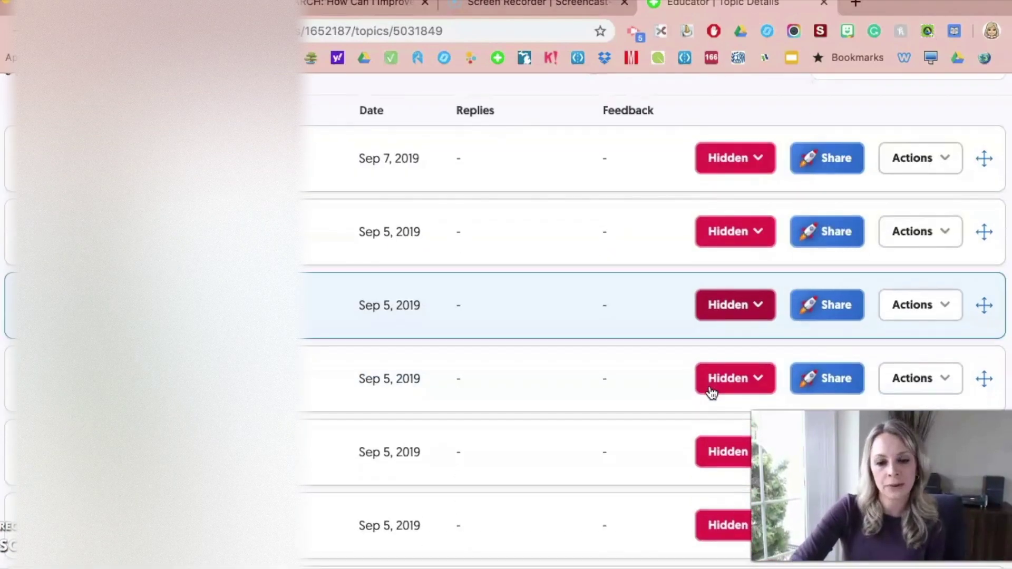
left_click(724, 162)
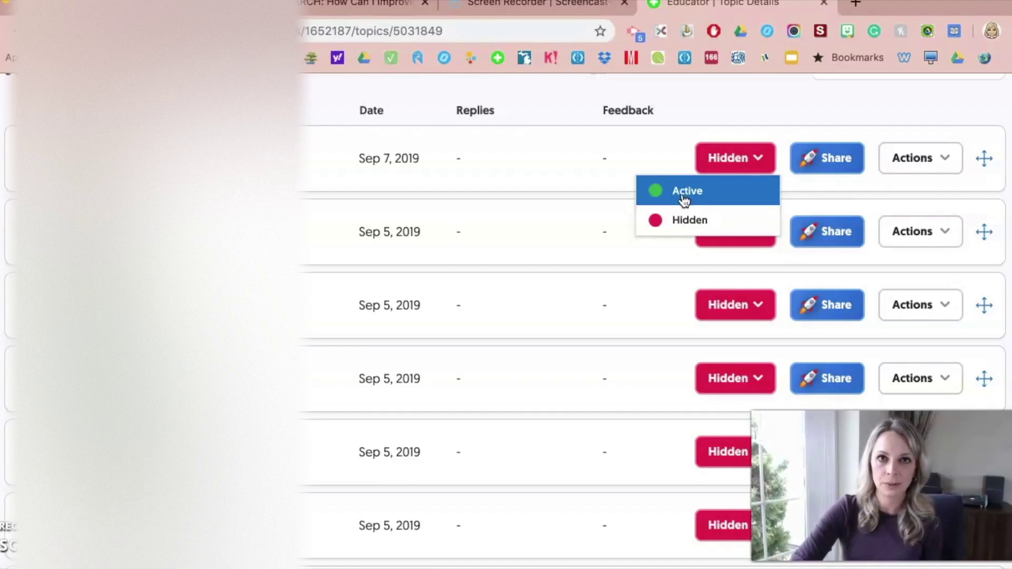
left_click(612, 197)
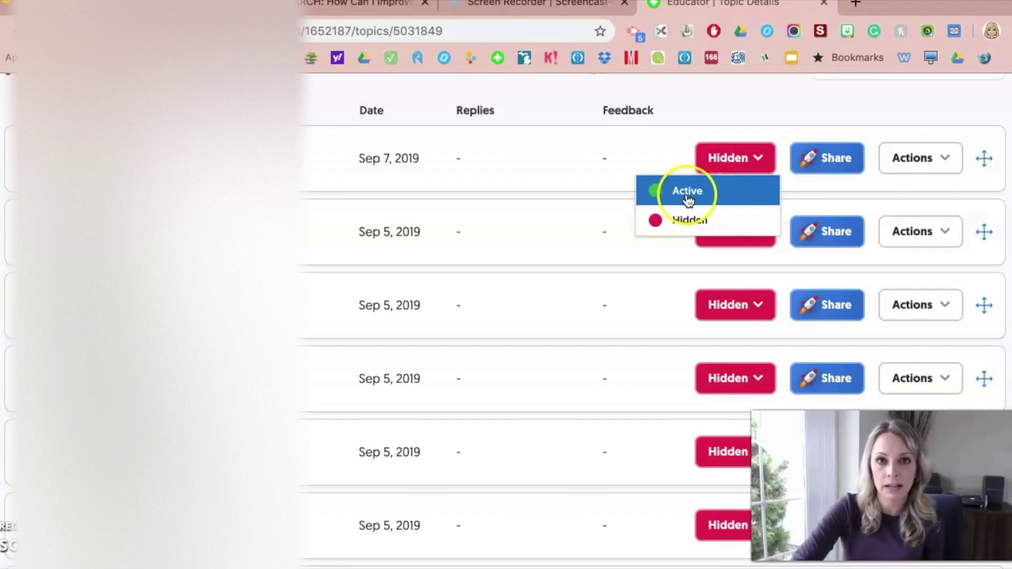
scroll(632, 289, "up", 3)
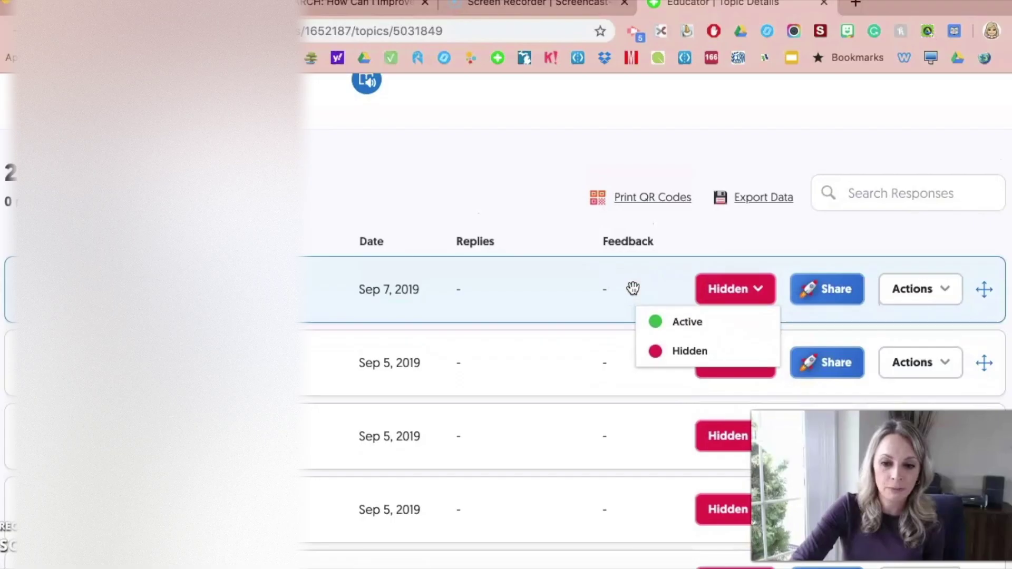
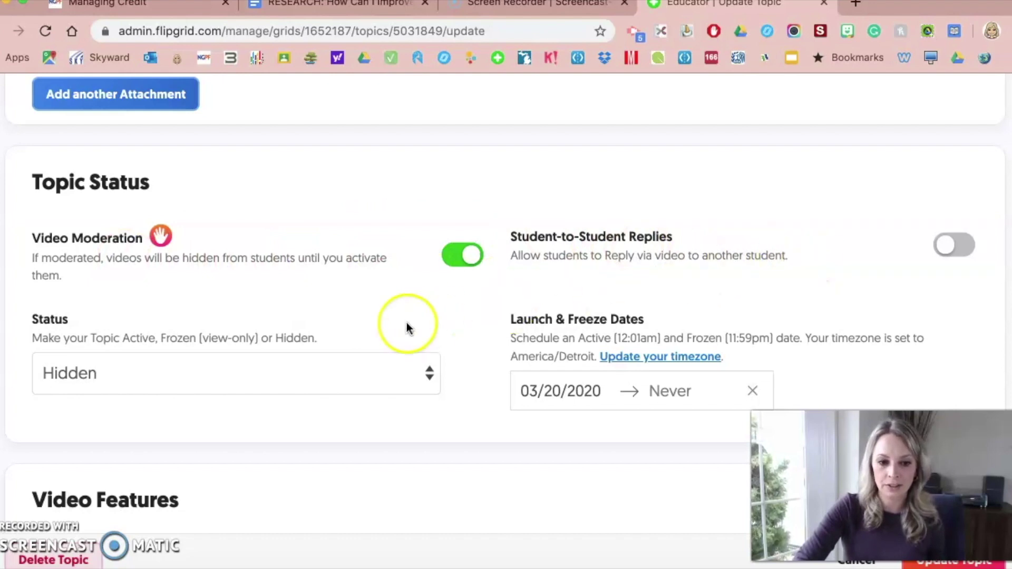
Review the "Introduce Yourself!" topic's status and moderation settings, its video features and its feedback options.
scroll(445, 366, "down", 2)
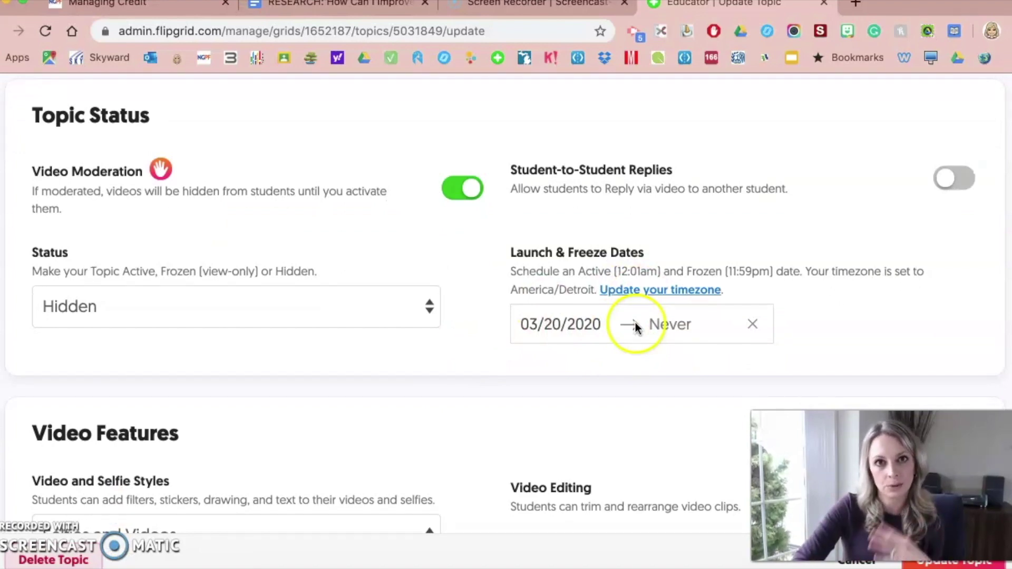
scroll(636, 327, "down", 5)
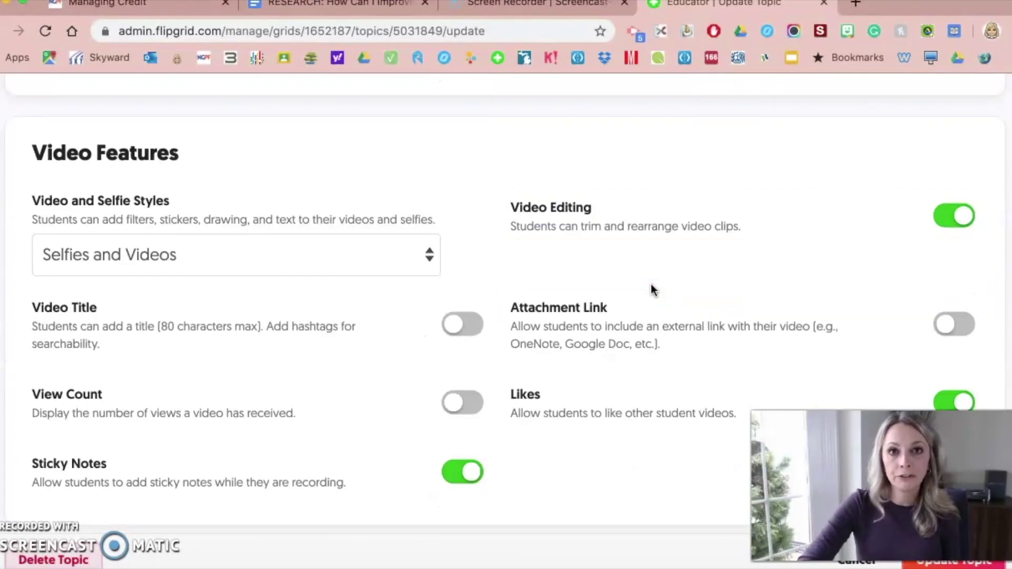
scroll(651, 289, "down", 1)
left_click(563, 271)
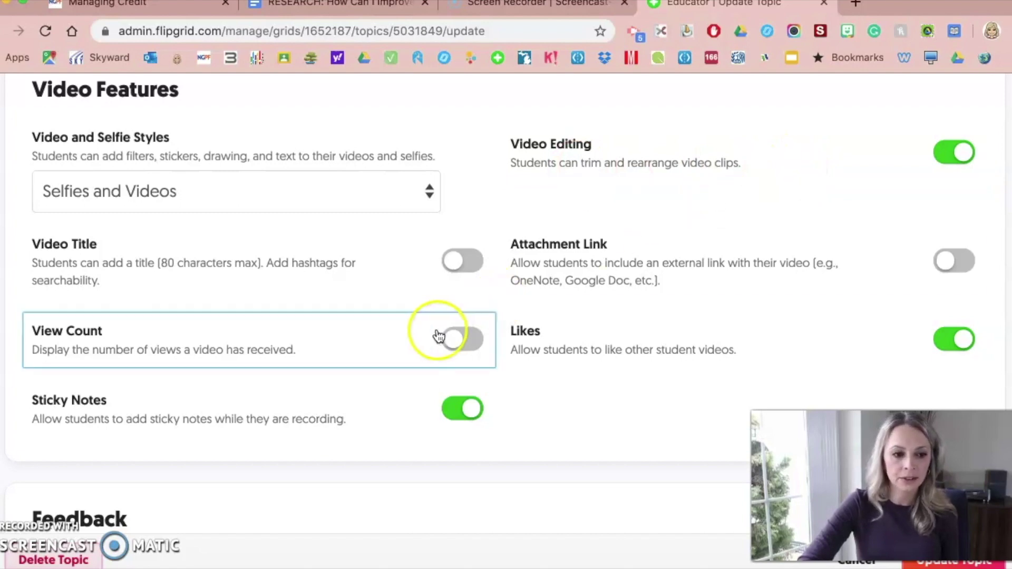
scroll(544, 350, "down", 2)
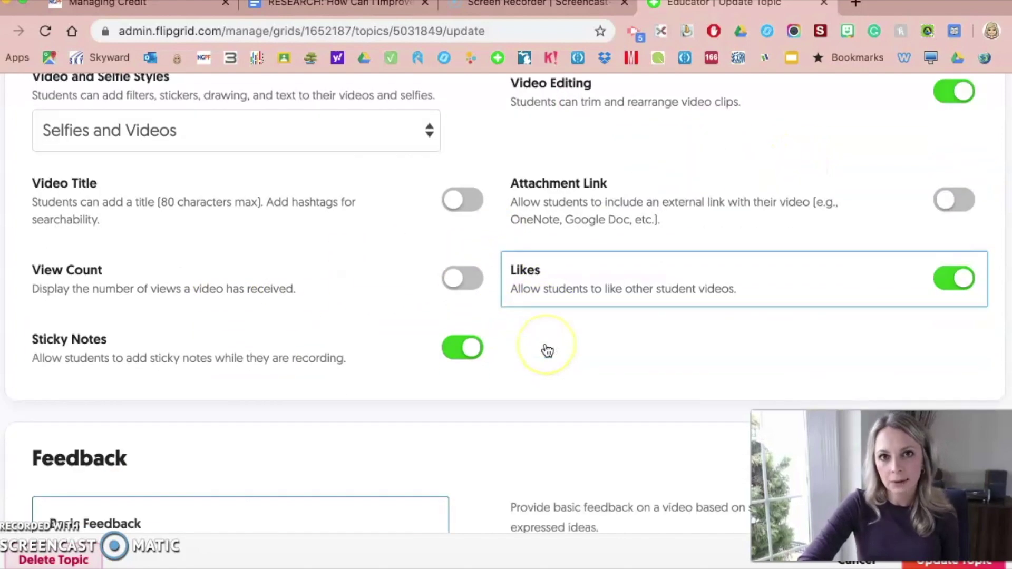
scroll(547, 351, "down", 6)
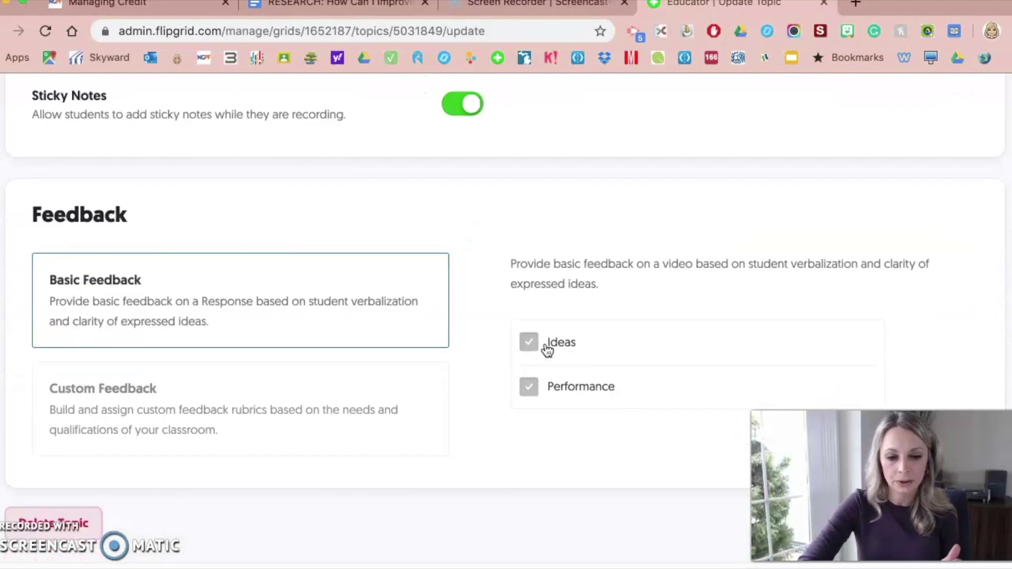
Return to the "Introduce Yourself!" topic details and show the list of actions available for the topic.
left_click(957, 405)
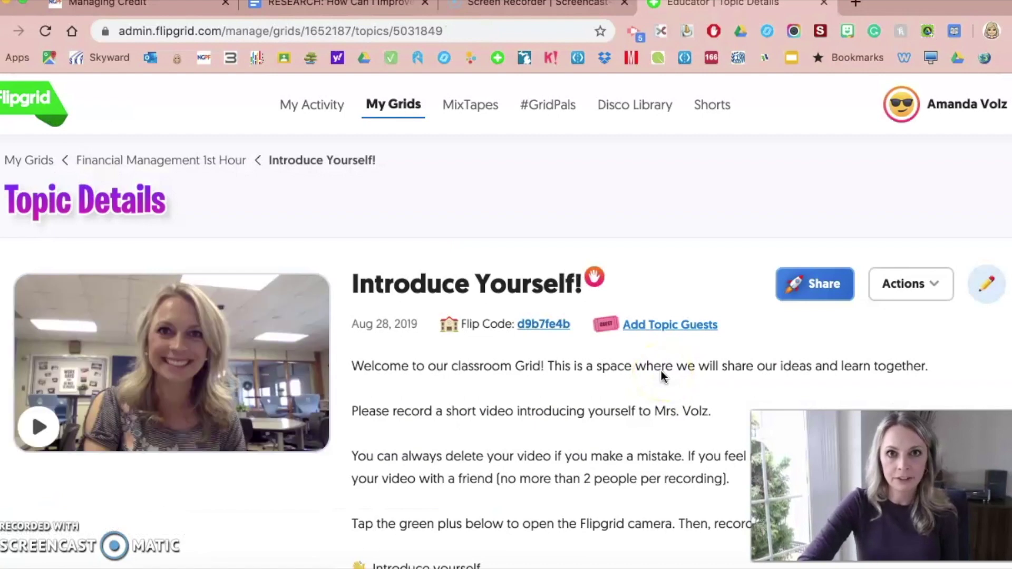
left_click(910, 284)
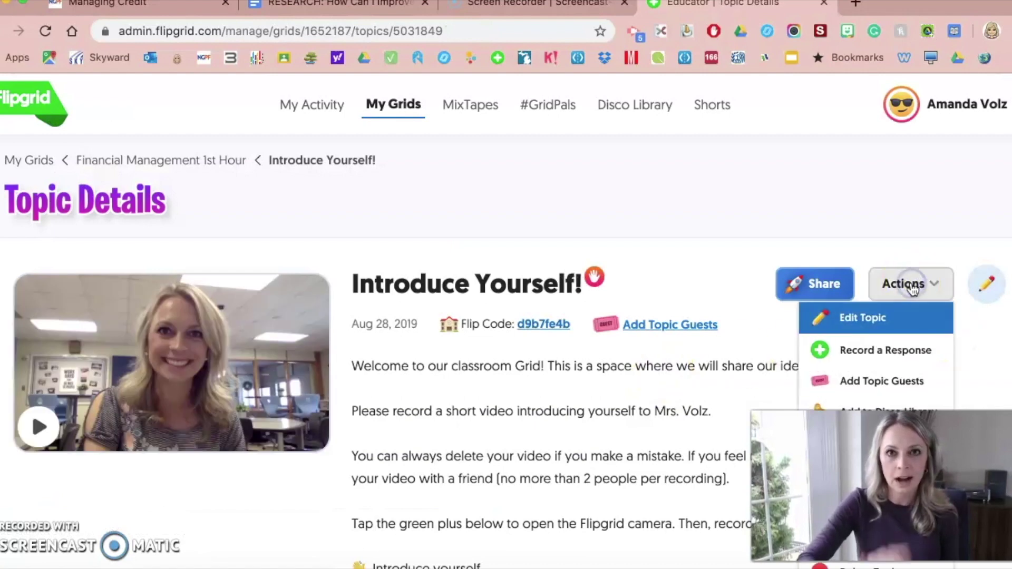
left_click(878, 317)
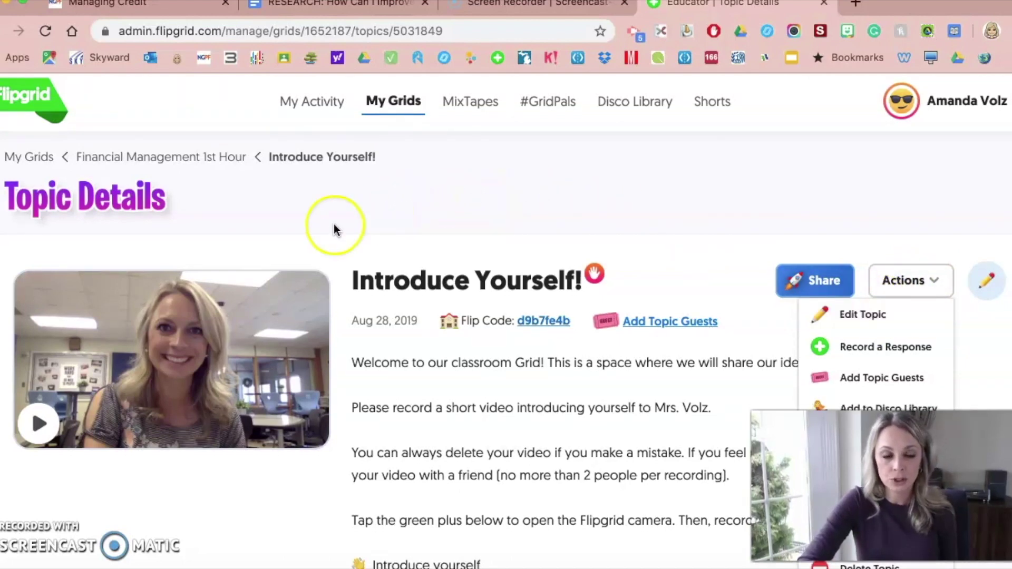
left_click(26, 537)
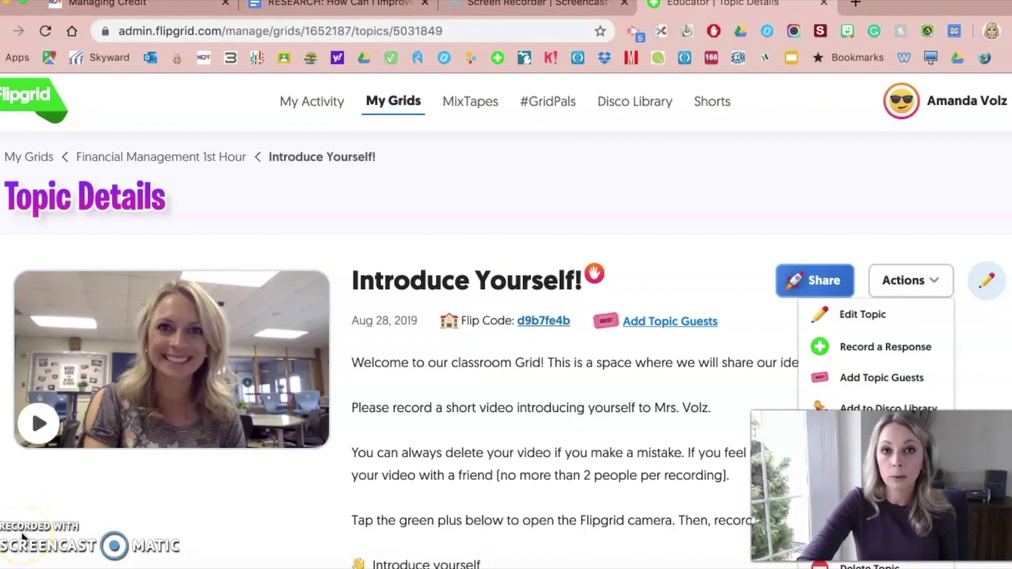